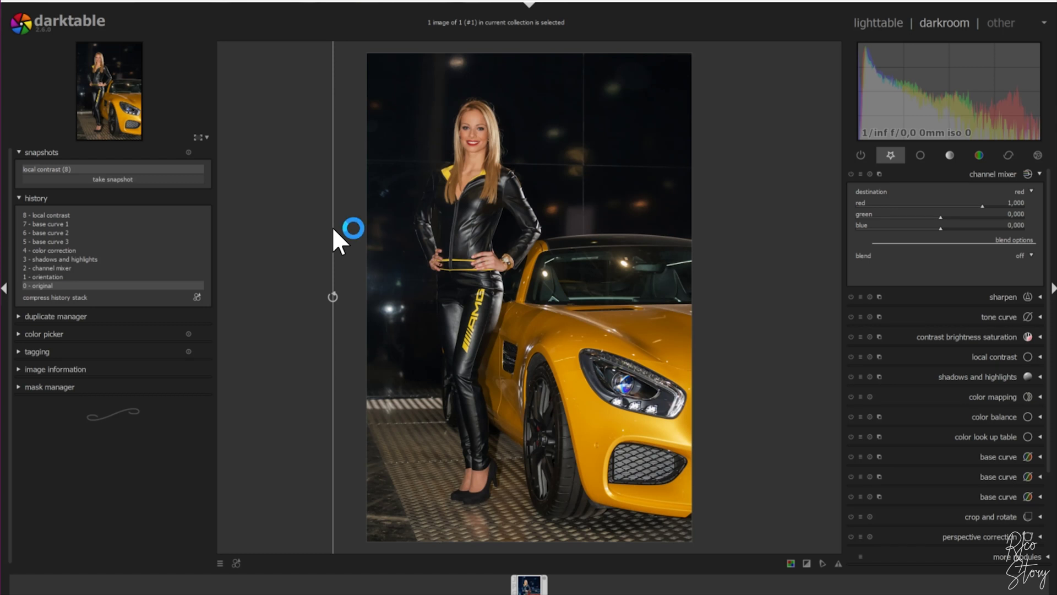
# - Slide the snapshot split to compare red and yellow cars, then revert history to 0 - original
pyautogui.moveTo(332, 226); pyautogui.dragTo(741, 224)
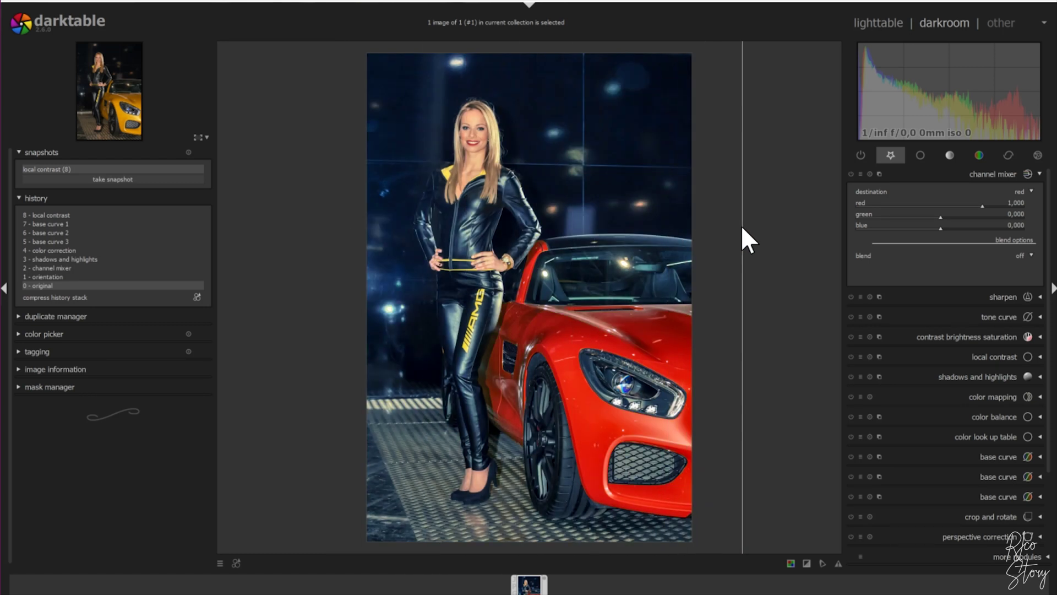
pyautogui.moveTo(742, 228); pyautogui.dragTo(535, 295)
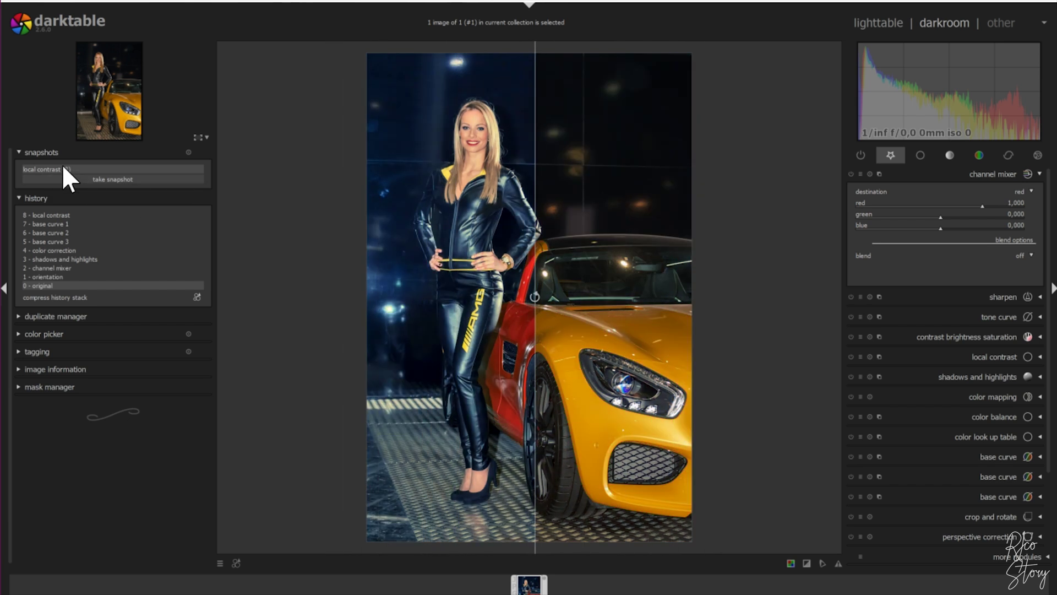
pyautogui.click(63, 167)
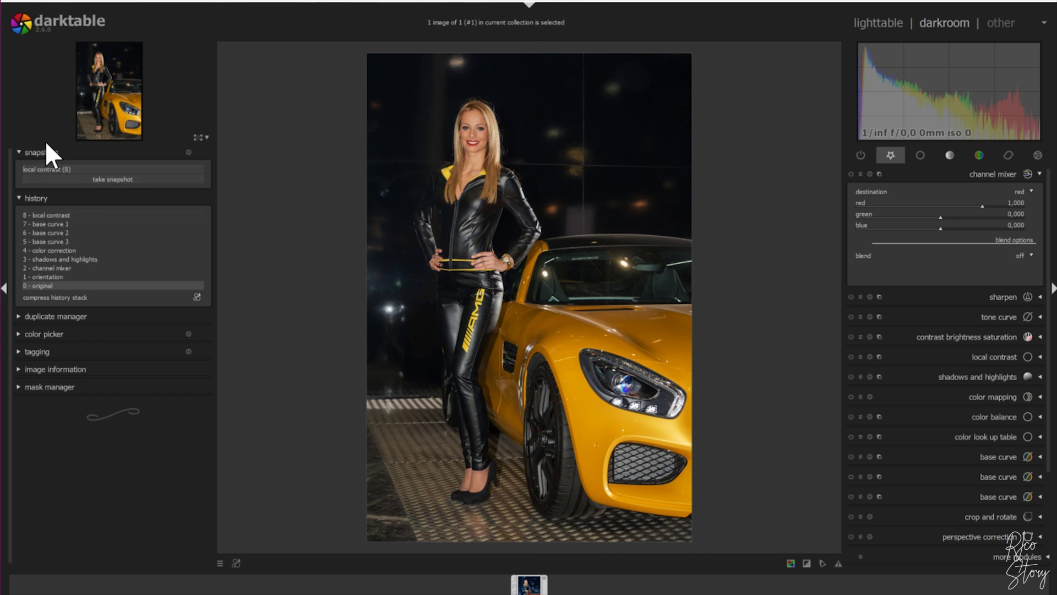
pyautogui.click(40, 214)
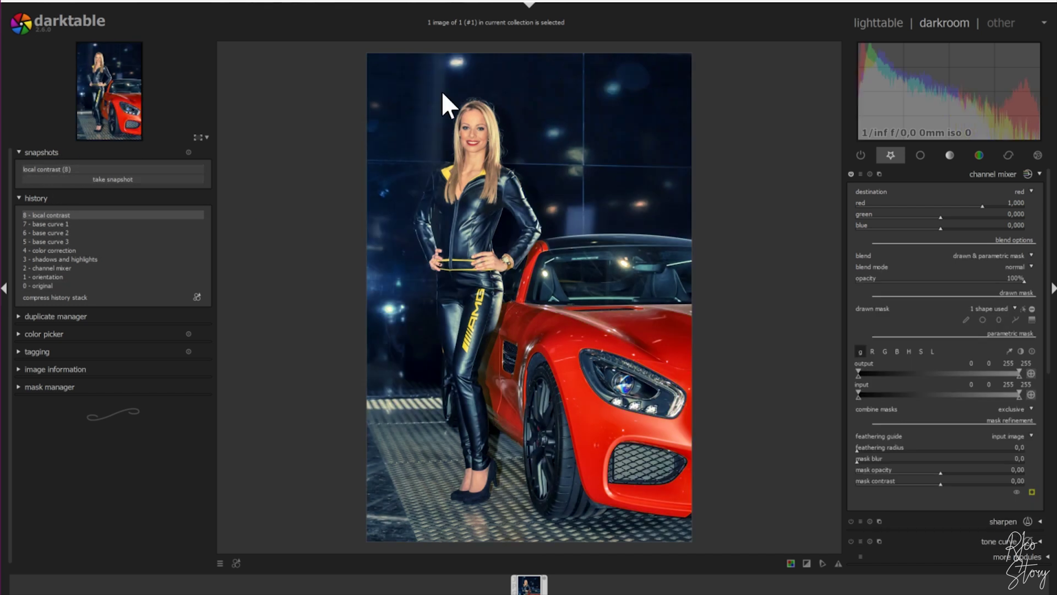
pyautogui.click(44, 284)
# - Compress the history stack down to the original and briefly toggle the local contrast snapshot
pyautogui.click(55, 297)
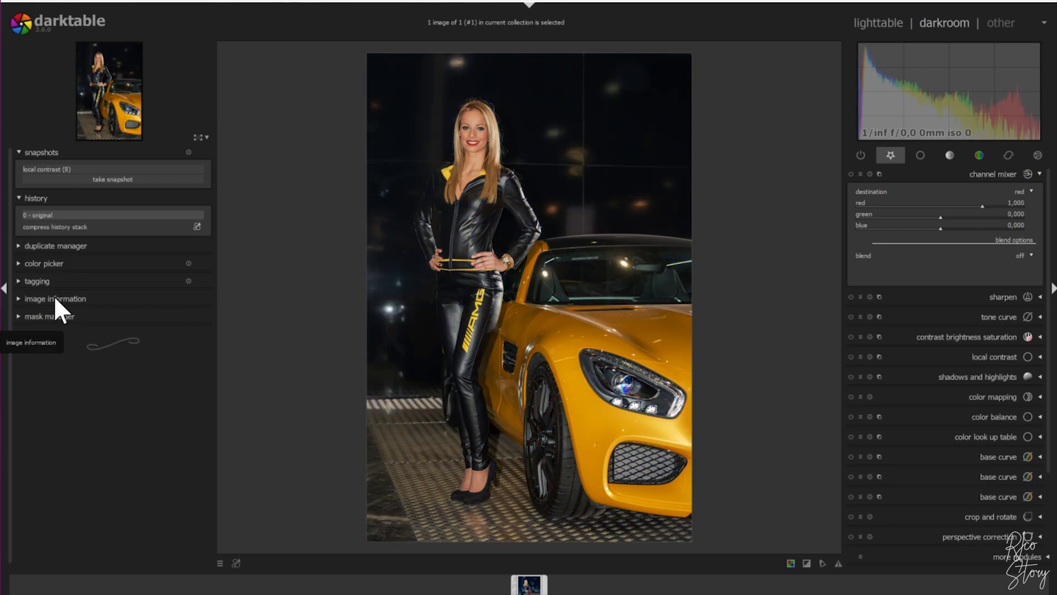
pyautogui.click(147, 169)
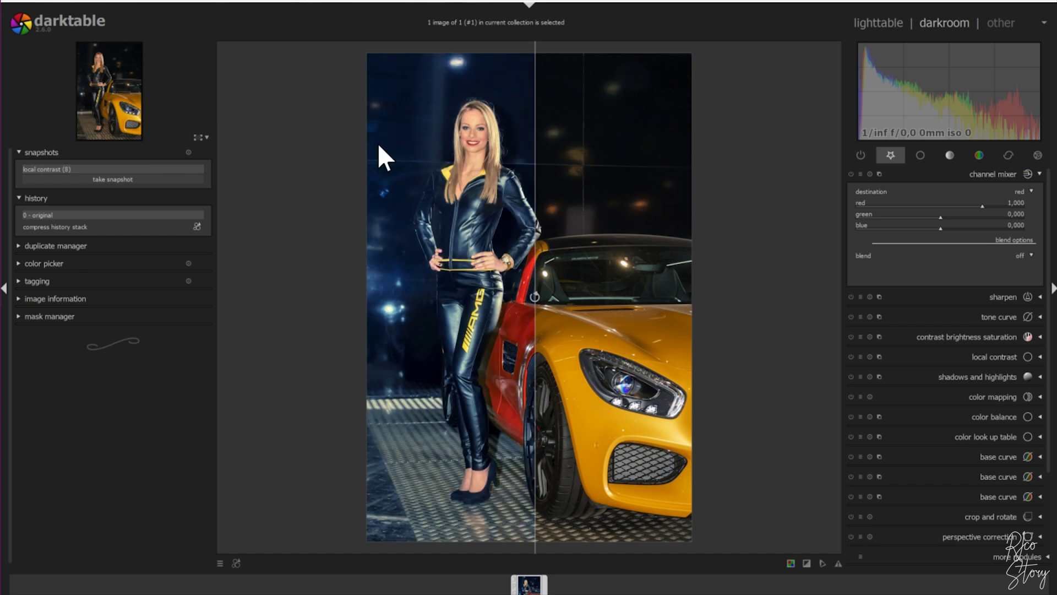
pyautogui.click(154, 167)
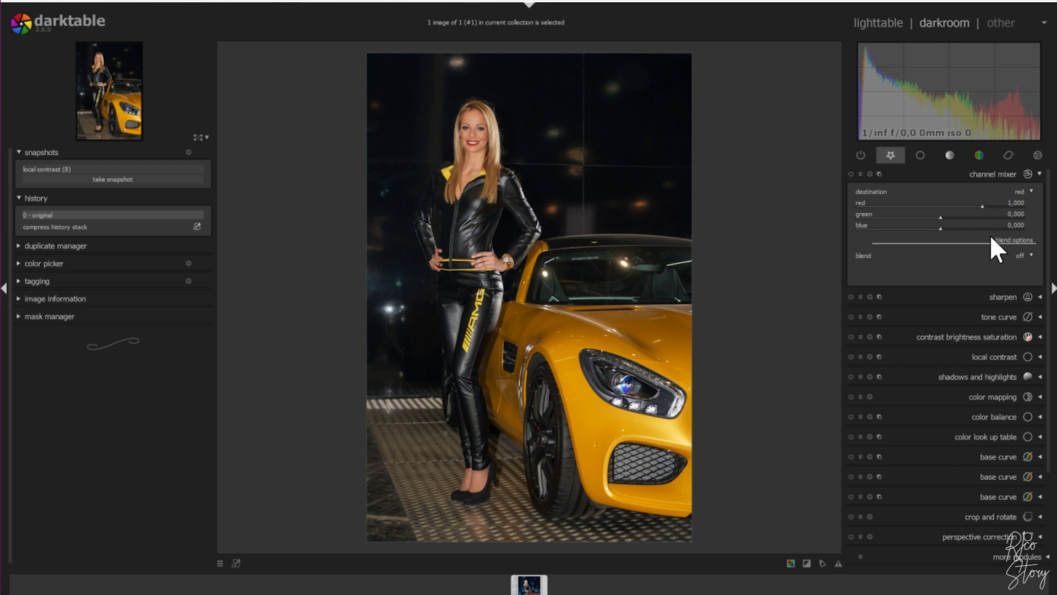
# - Browse the additional modules list and re-expand the channel mixer module
pyautogui.click(1021, 256)
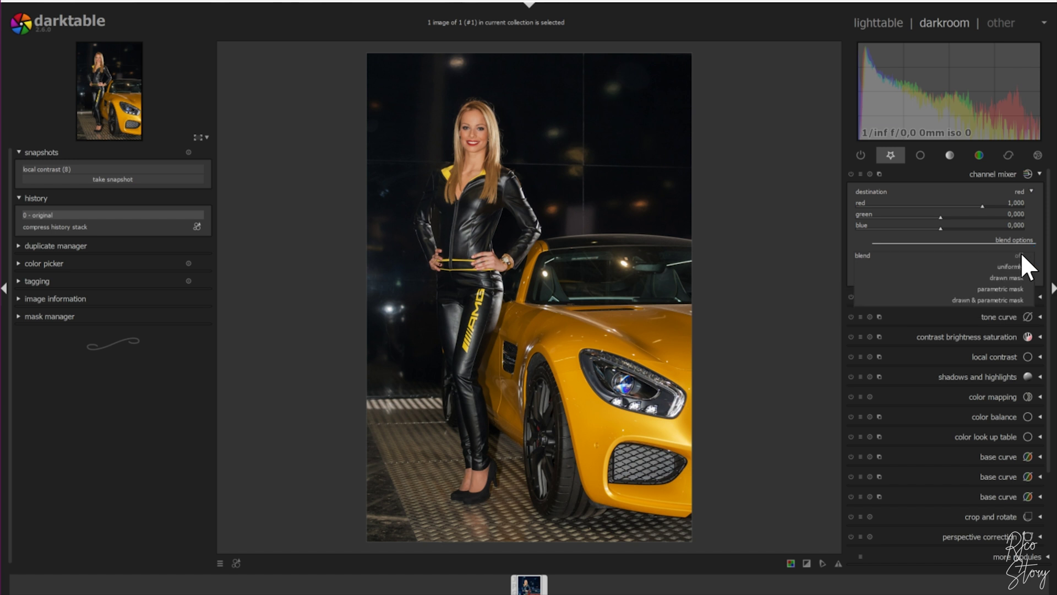
pyautogui.click(1005, 175)
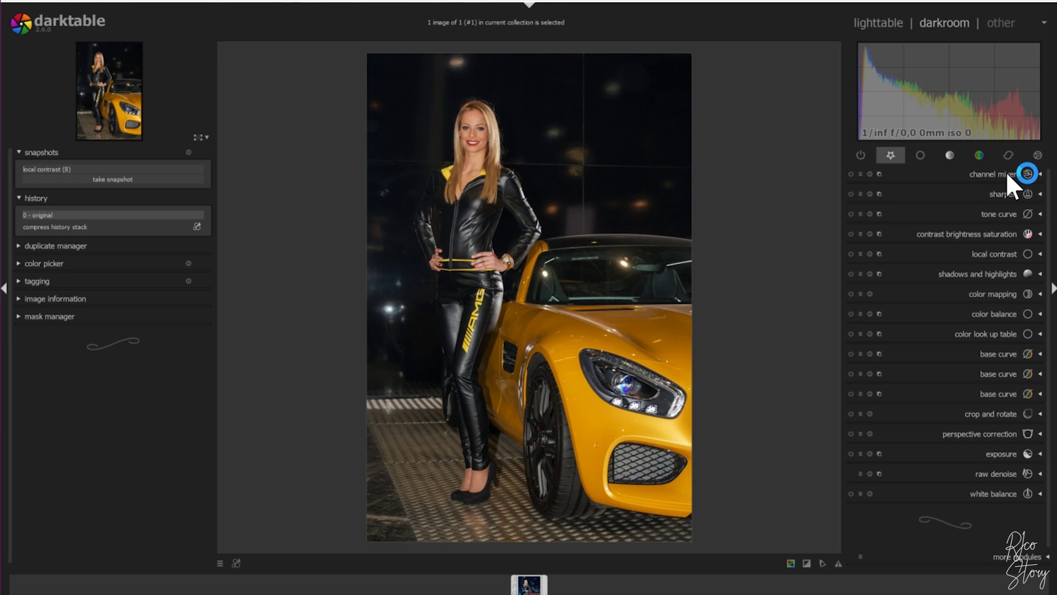
pyautogui.click(1027, 556)
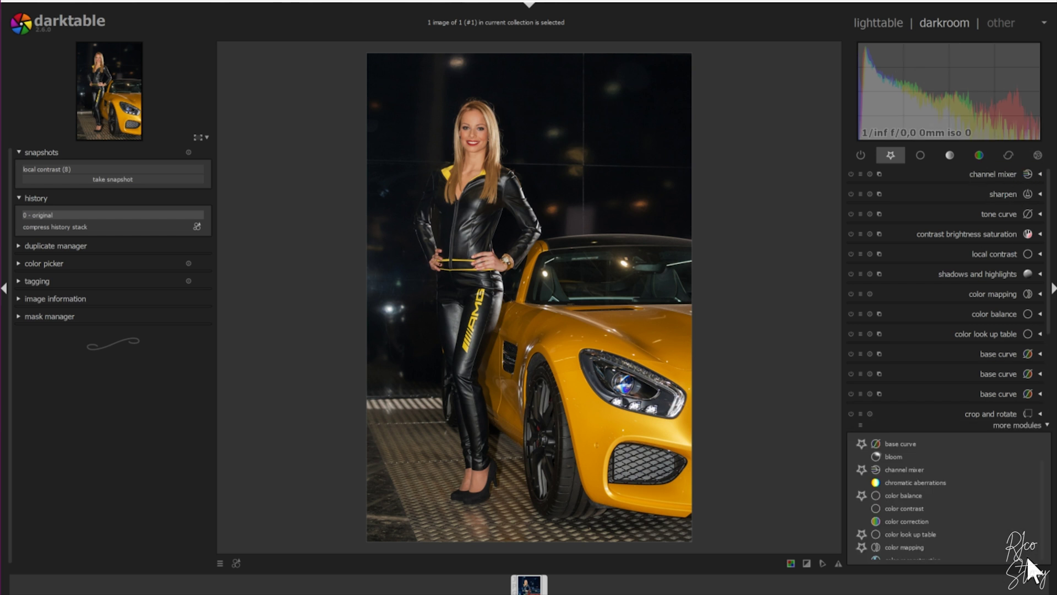
pyautogui.scroll(-5, 972, 484)
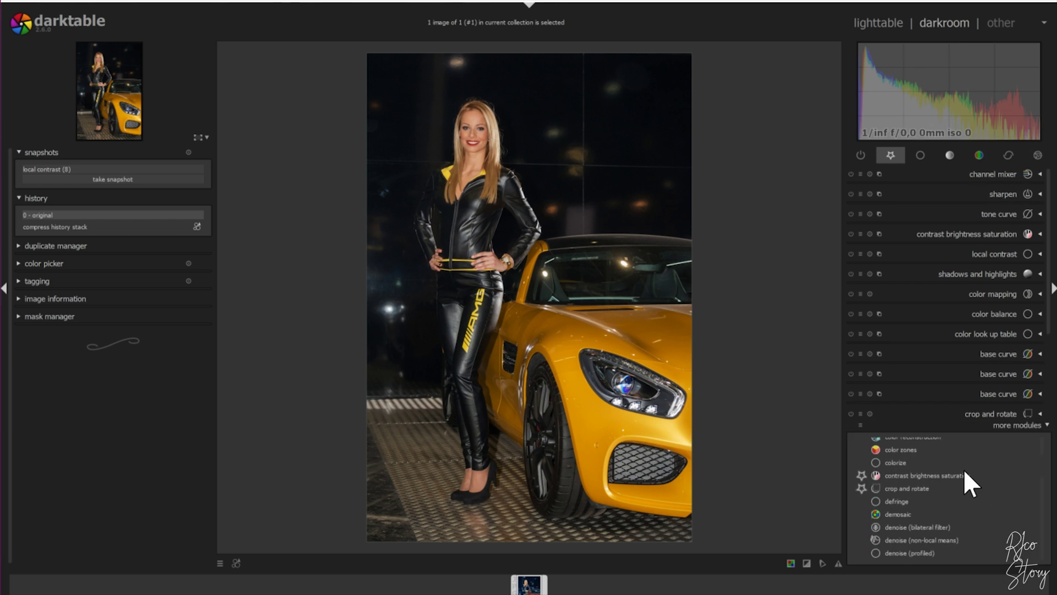
pyautogui.scroll(2, 921, 494)
pyautogui.click(1024, 425)
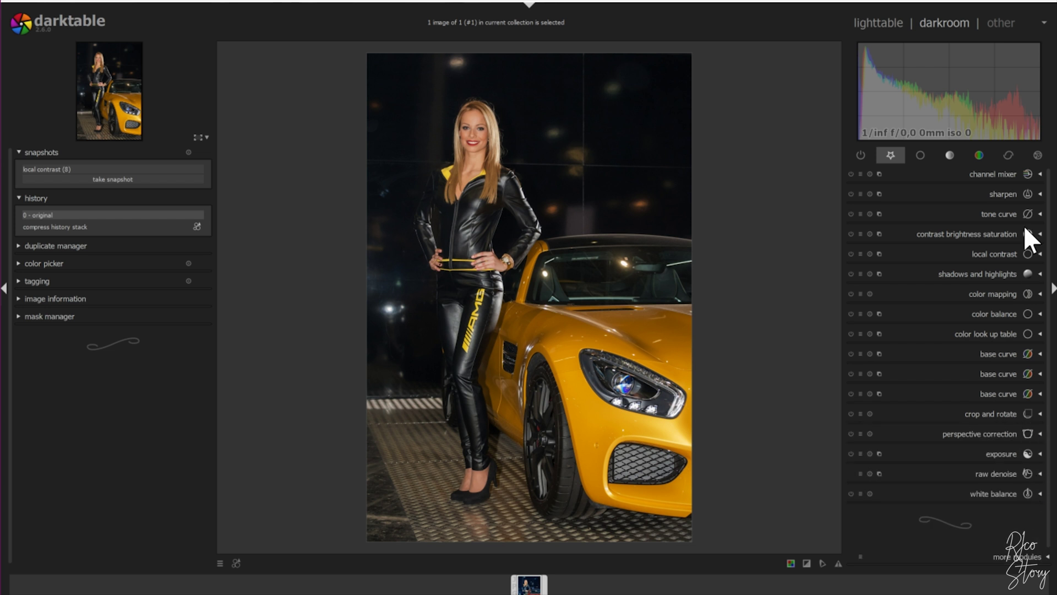
pyautogui.click(1041, 175)
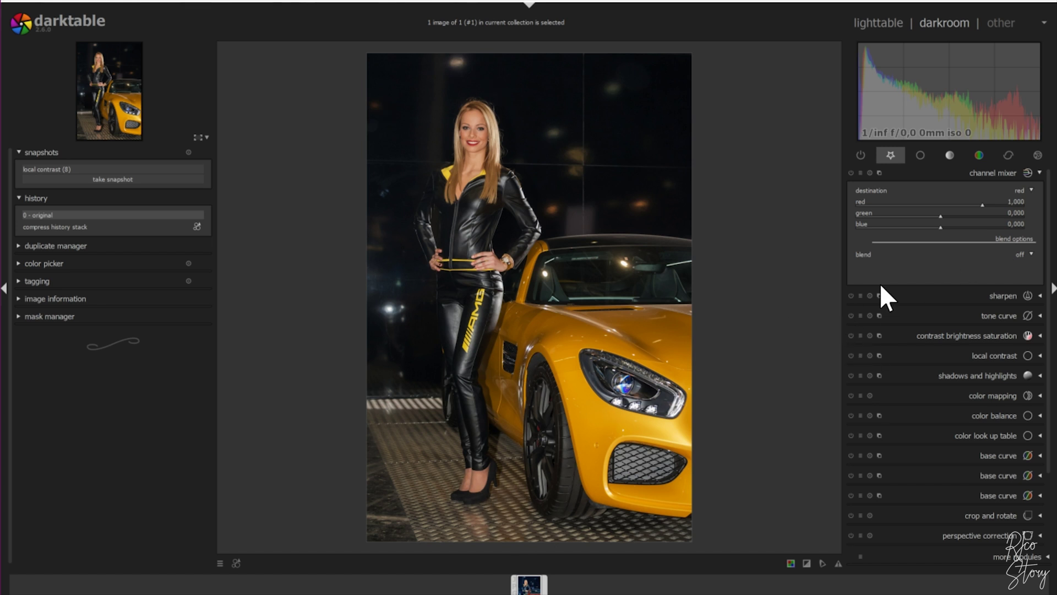
# - Set the channel mixer blend mode to drawn & parametric mask and start a path shape
pyautogui.click(1022, 253)
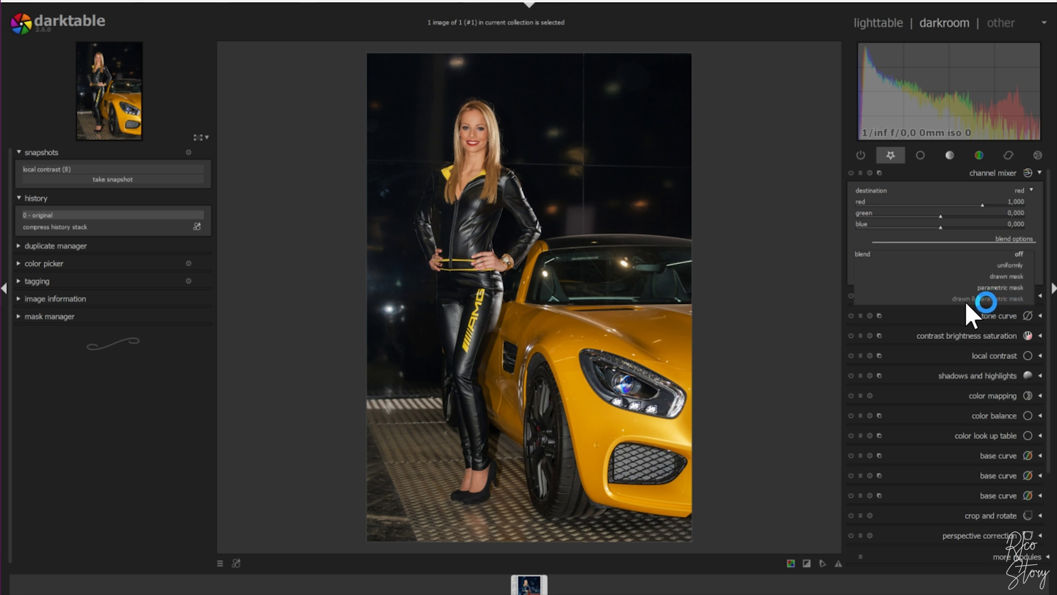
pyautogui.click(1000, 298)
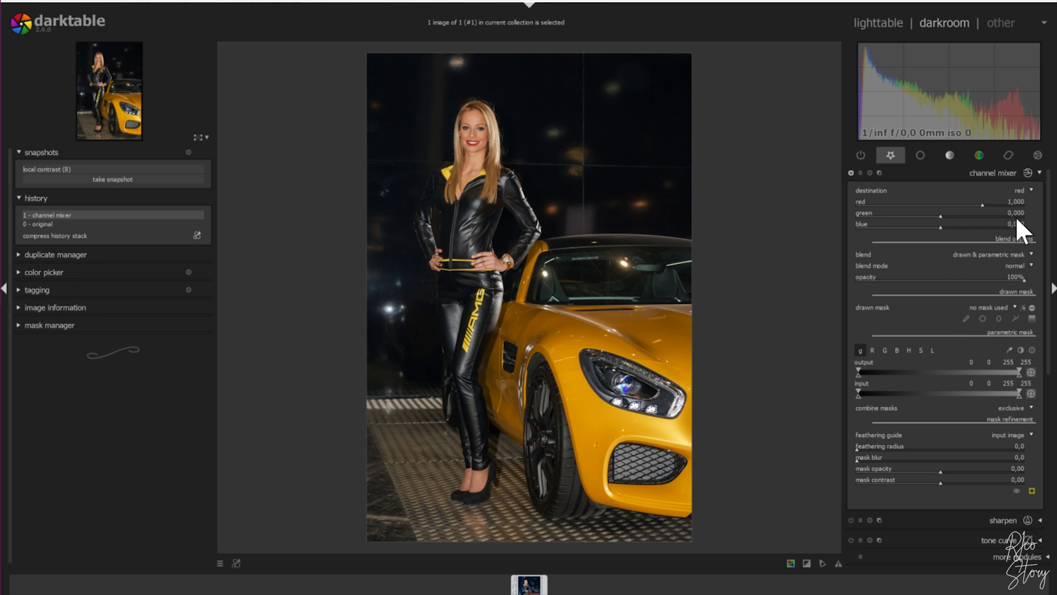
pyautogui.click(1017, 320)
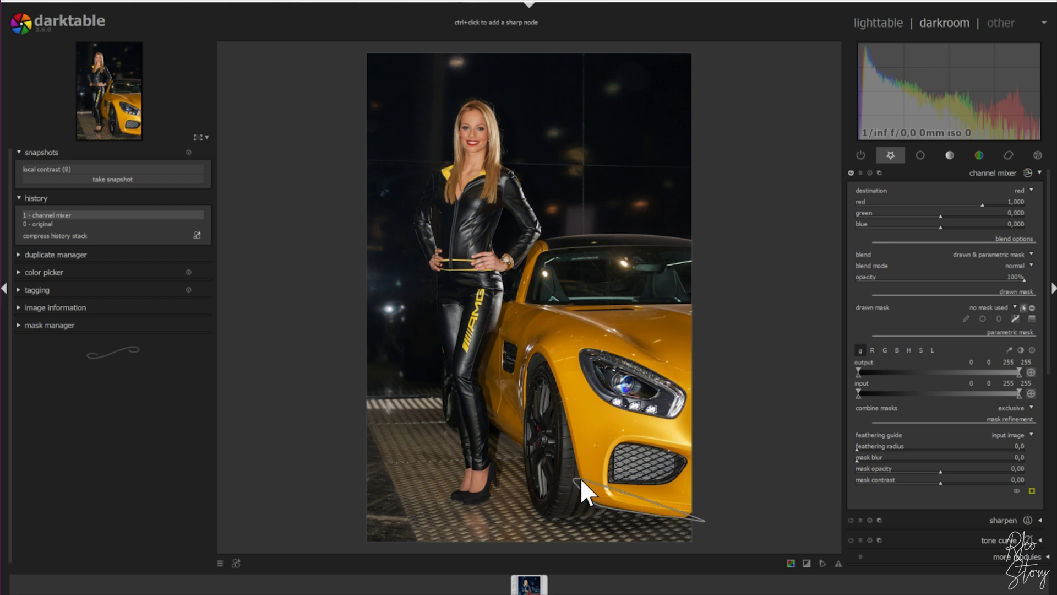
# - Close a path around the car's front and check the drawn mask with the display-mask toggle
pyautogui.click(573, 442)
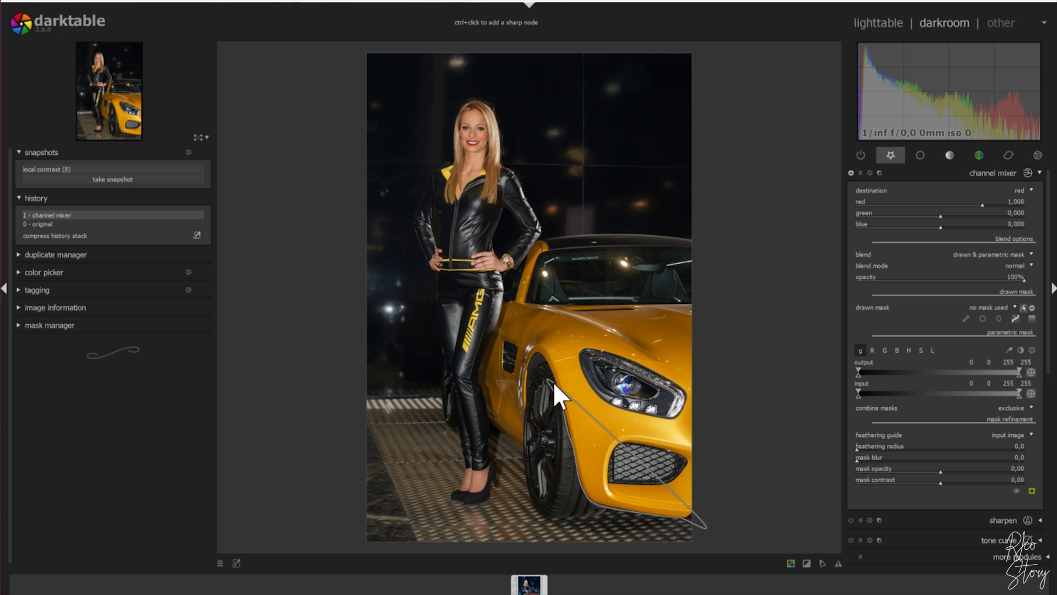
pyautogui.scroll(3, 556, 371)
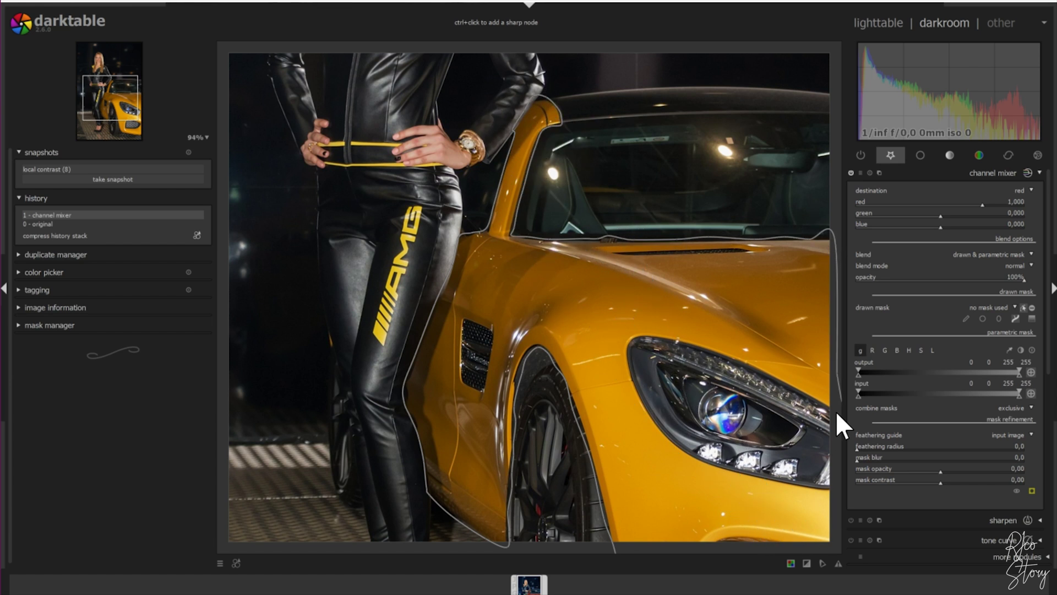
pyautogui.scroll(-2, 798, 422)
pyautogui.rightClick(808, 302)
pyautogui.scroll(-1, 808, 302)
pyautogui.click(1032, 490)
pyautogui.click(1032, 491)
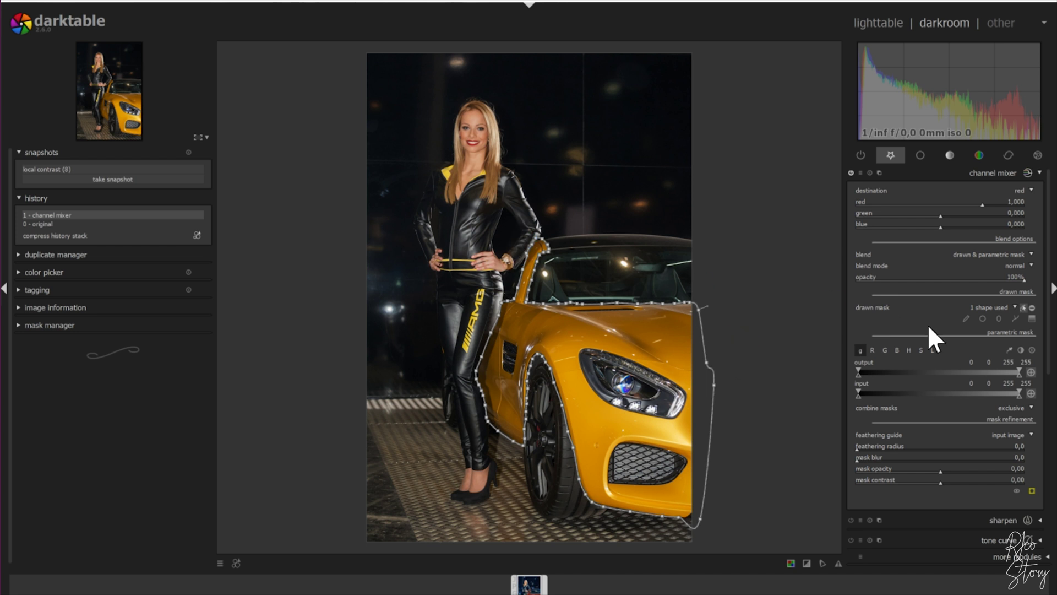
pyautogui.click(1032, 490)
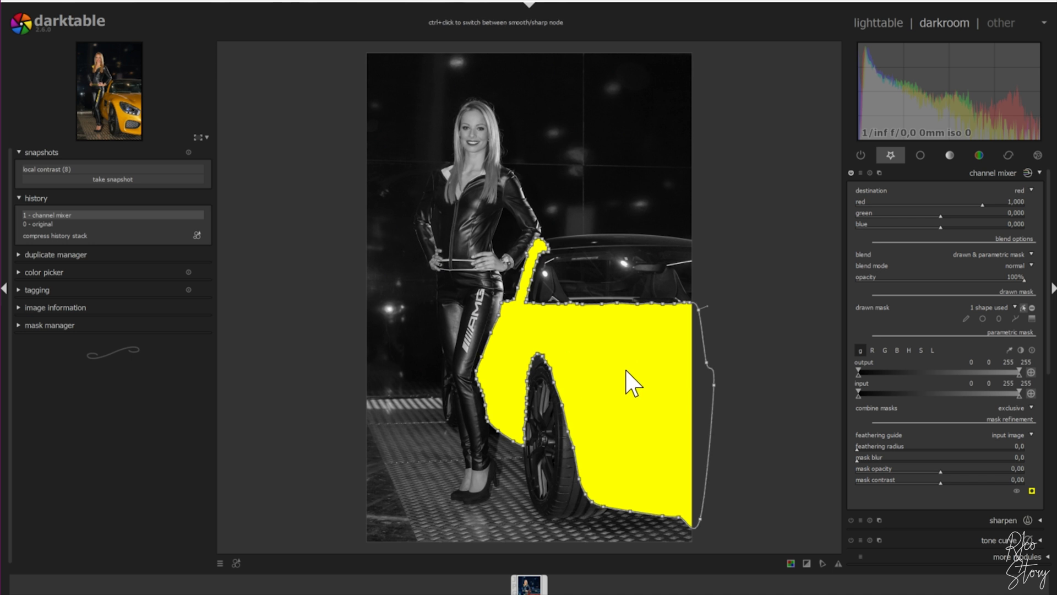
pyautogui.click(594, 366)
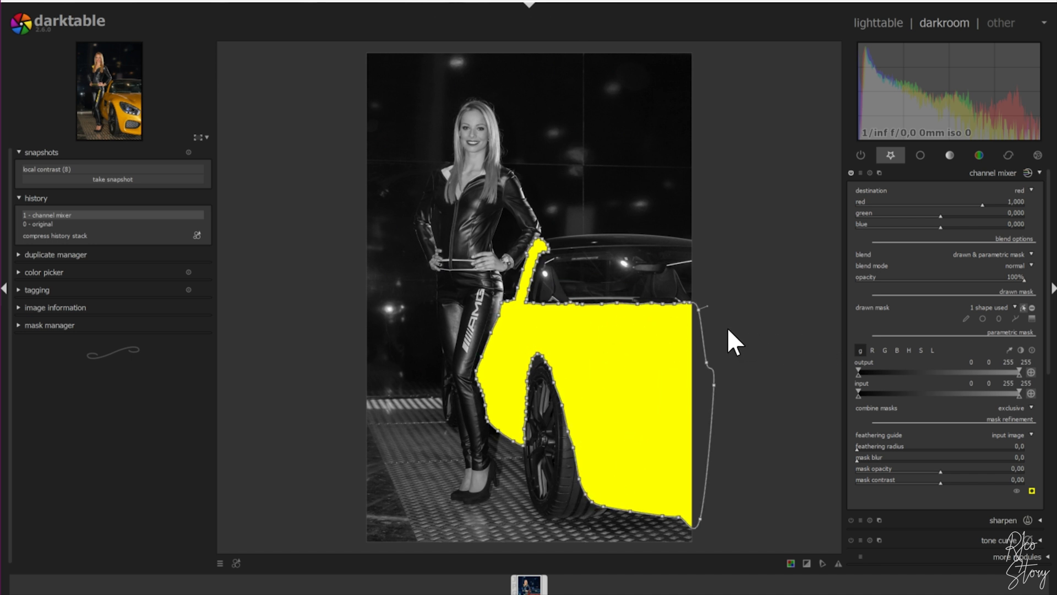
pyautogui.click(1033, 490)
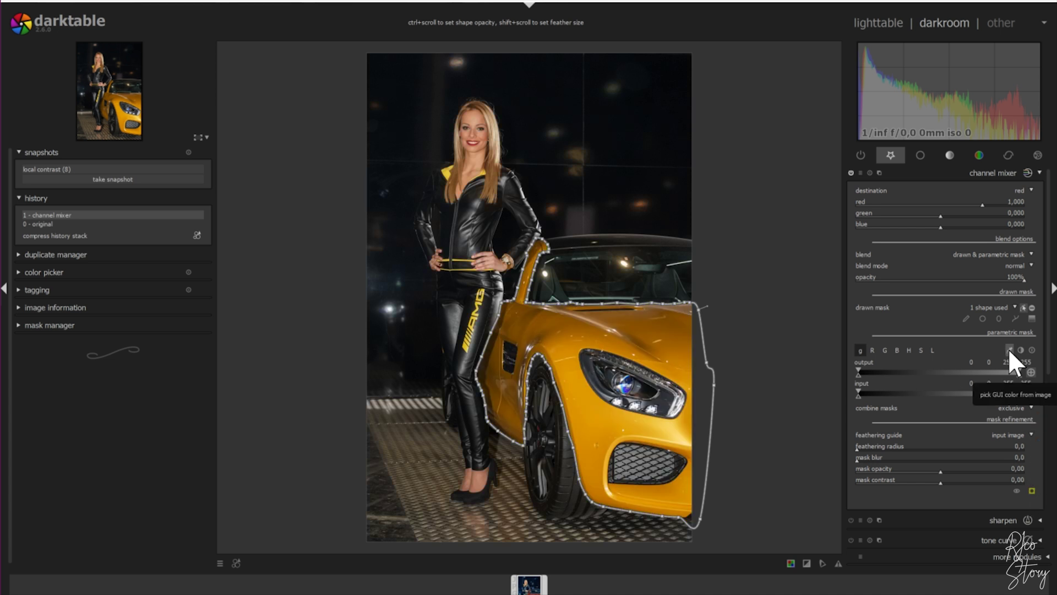
# - Sample the yellow paint on the car hood with the parametric mask colour picker
pyautogui.click(1009, 349)
pyautogui.click(640, 336)
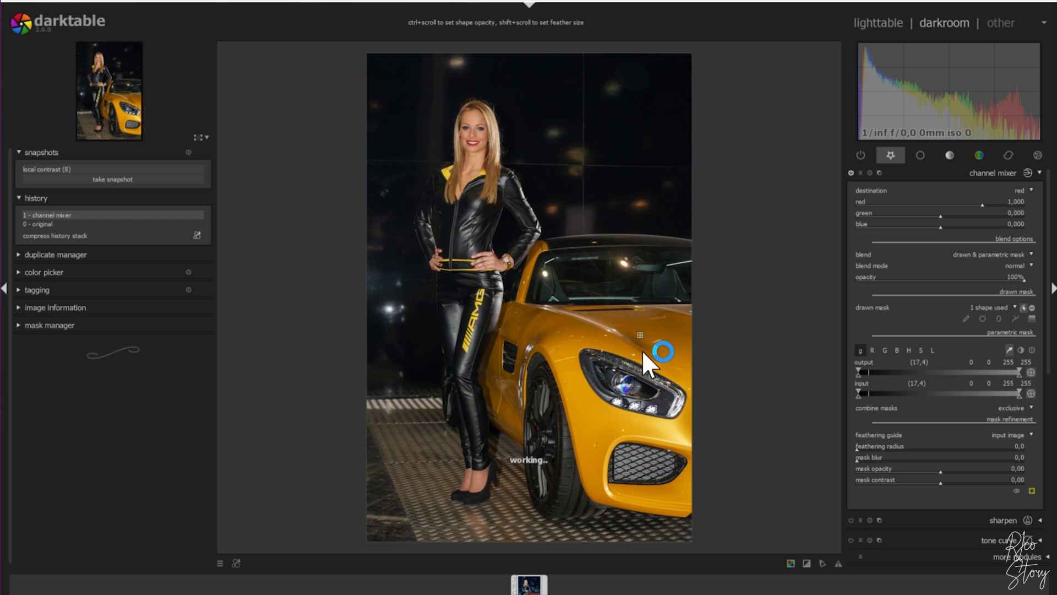
pyautogui.click(637, 335)
pyautogui.click(637, 328)
# - Cycle through the parametric mask channels, settling on the hue channel
pyautogui.click(909, 351)
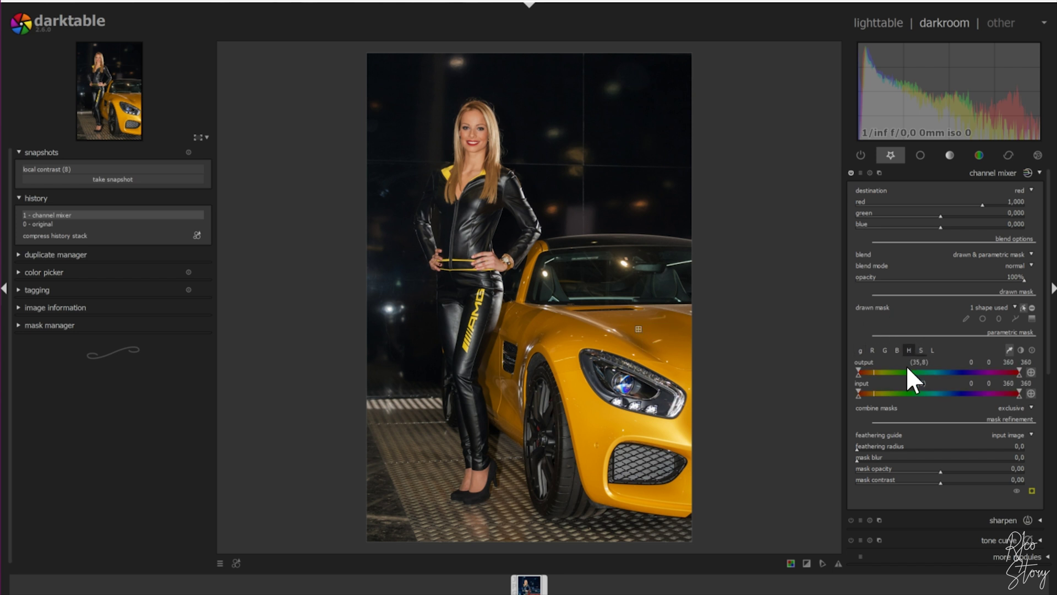
pyautogui.click(860, 350)
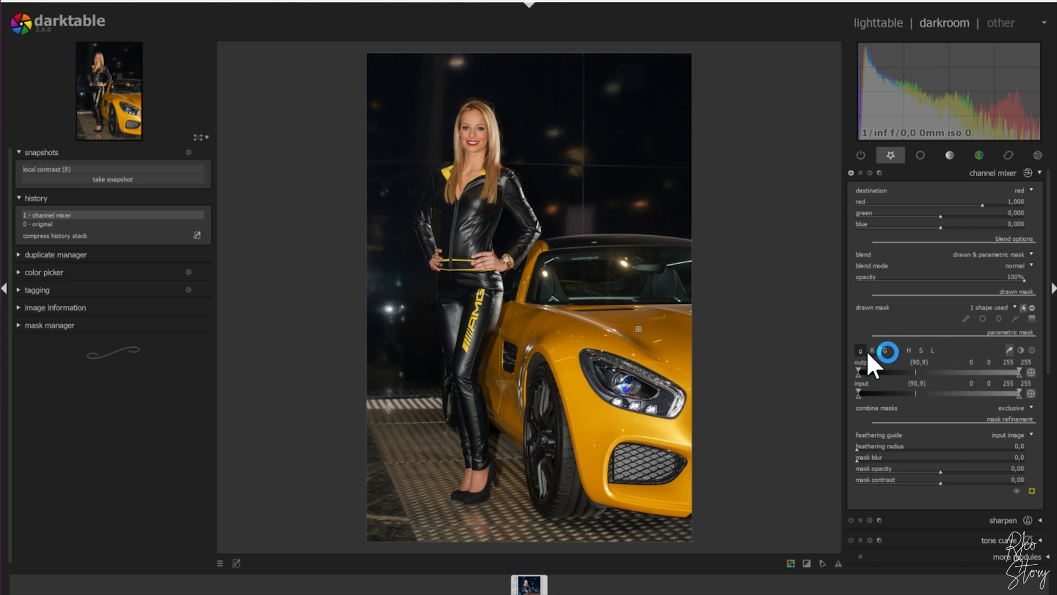
pyautogui.click(932, 351)
pyautogui.click(872, 351)
pyautogui.click(884, 350)
pyautogui.click(897, 350)
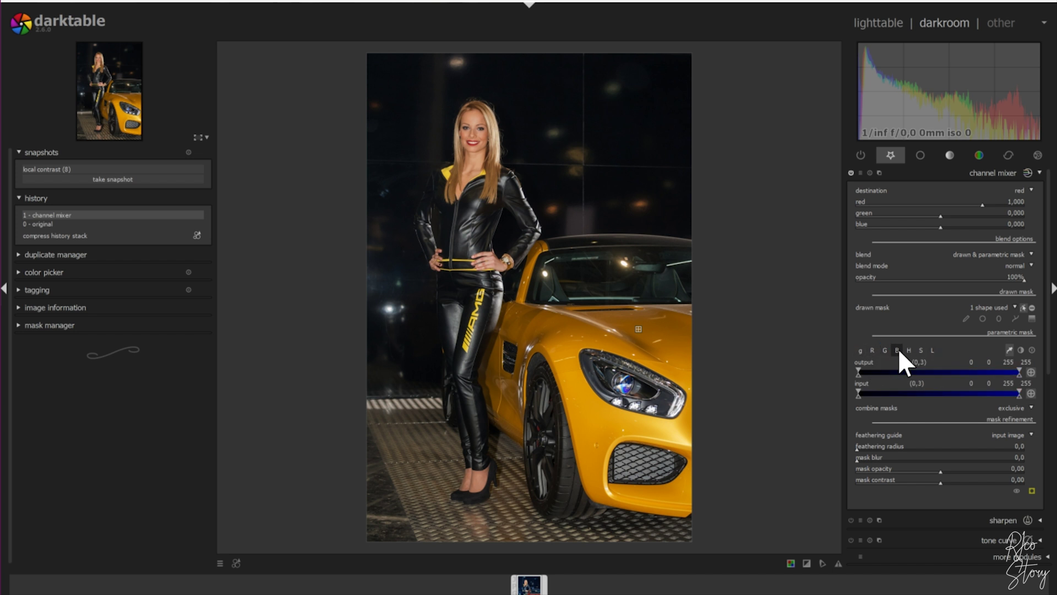
pyautogui.click(908, 350)
pyautogui.click(921, 350)
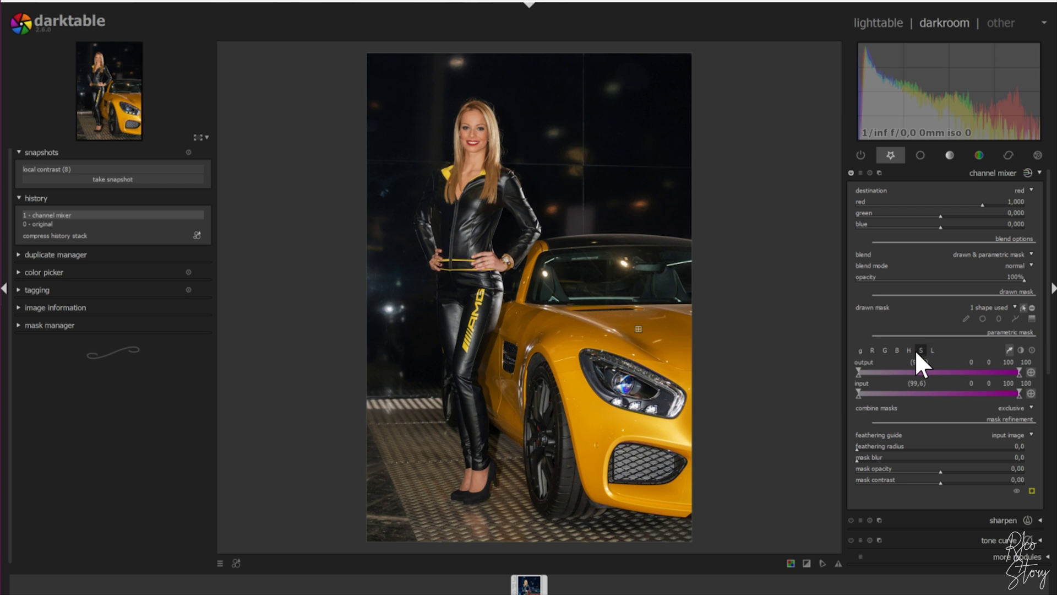
pyautogui.click(908, 350)
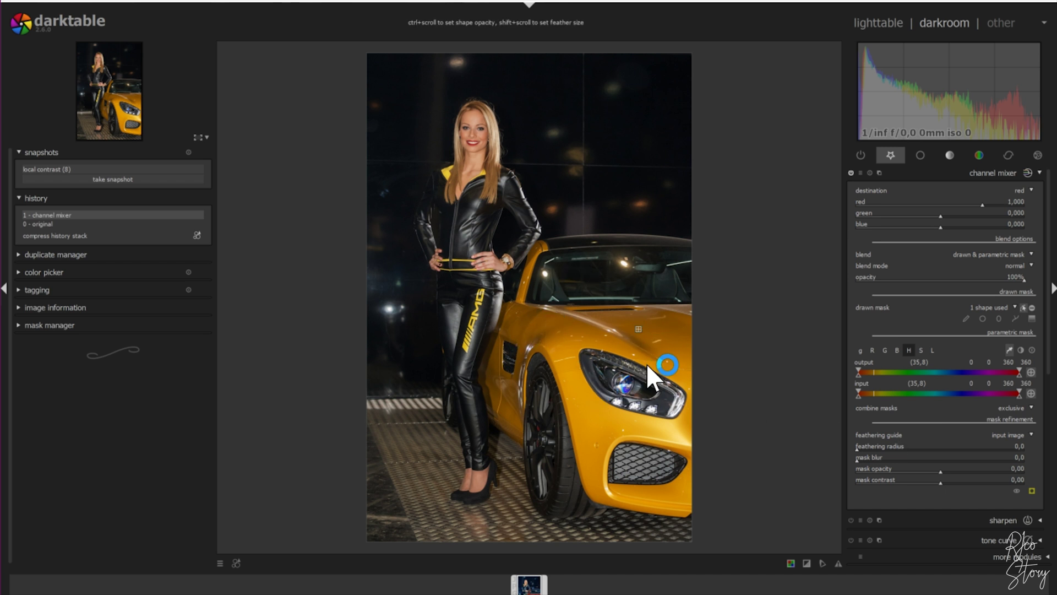
# - Set input hue markers to 0, 34, 45, 48, excluding headlights and grille from the mask
pyautogui.click(1032, 491)
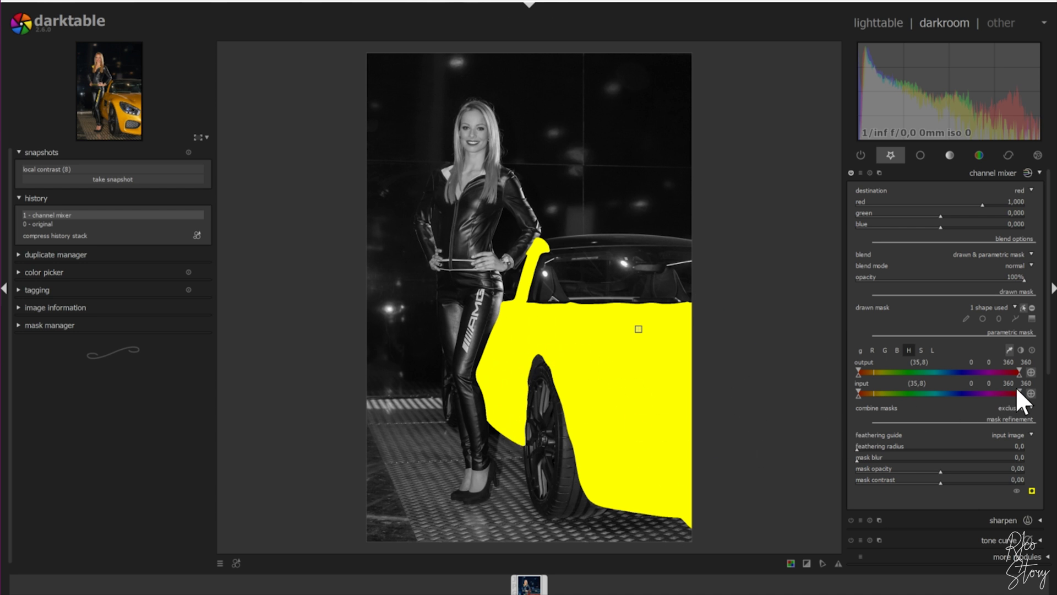
pyautogui.moveTo(1019, 390)
pyautogui.mouseDown()
pyautogui.moveTo(876, 391)
pyautogui.moveTo(1021, 394)
pyautogui.mouseUp()
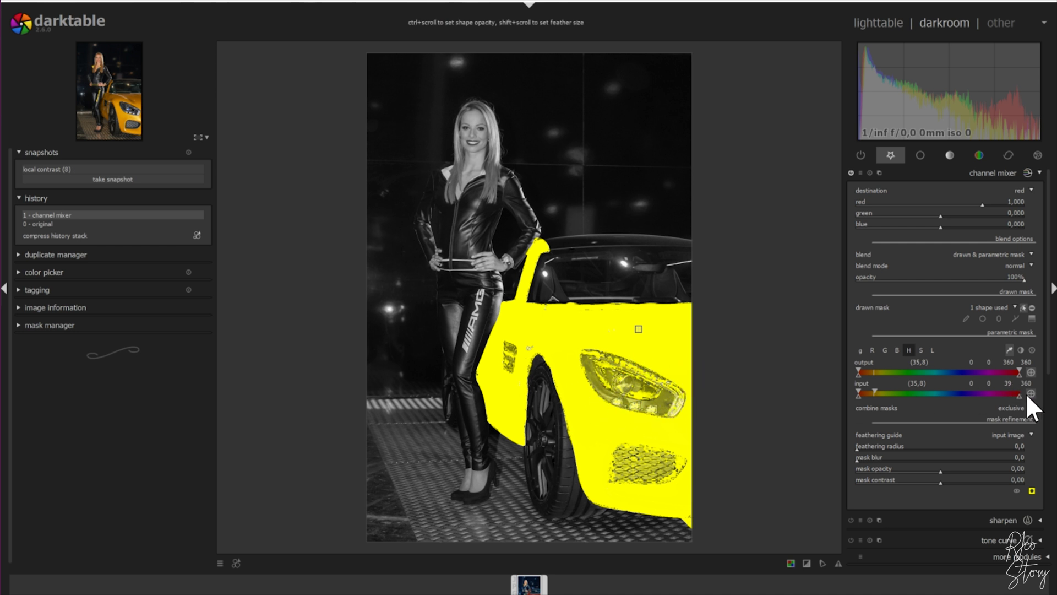
pyautogui.moveTo(1020, 394)
pyautogui.mouseDown()
pyautogui.moveTo(858, 393)
pyautogui.moveTo(871, 391)
pyautogui.mouseUp()
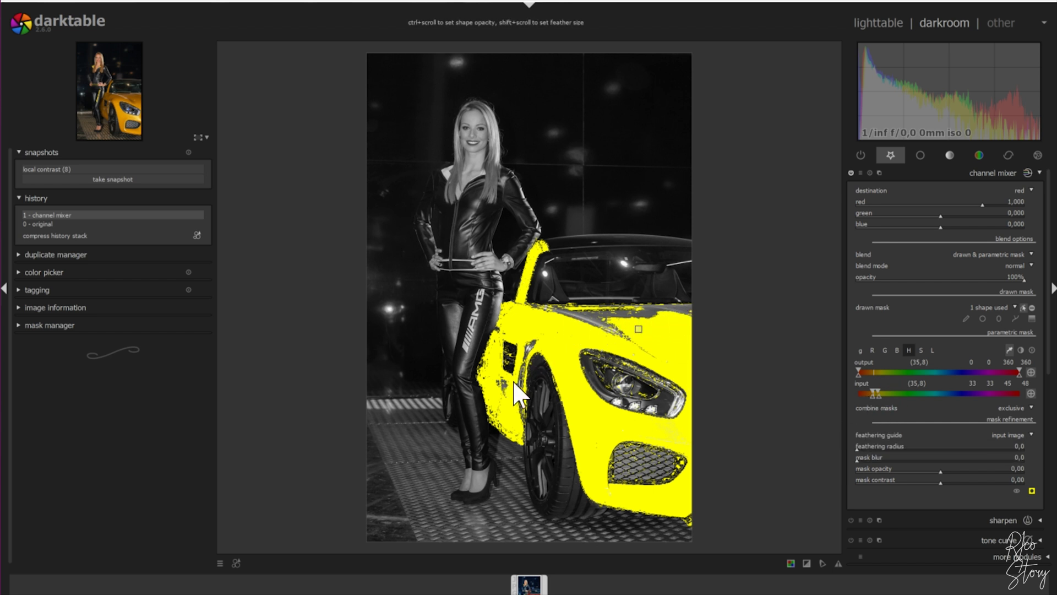
pyautogui.click(709, 317)
pyautogui.click(745, 339)
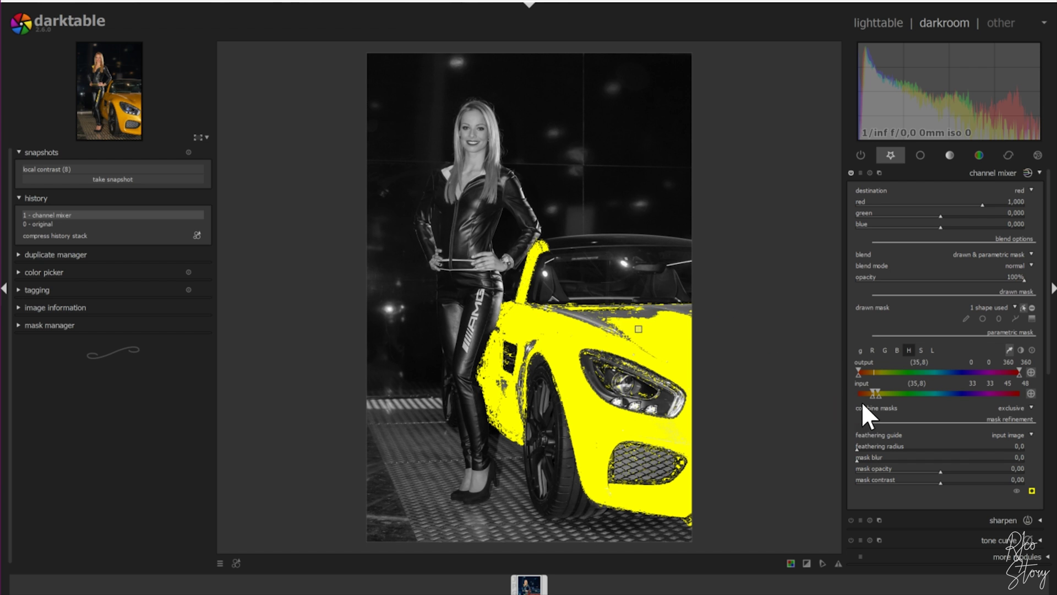
pyautogui.moveTo(871, 396); pyautogui.dragTo(857, 398)
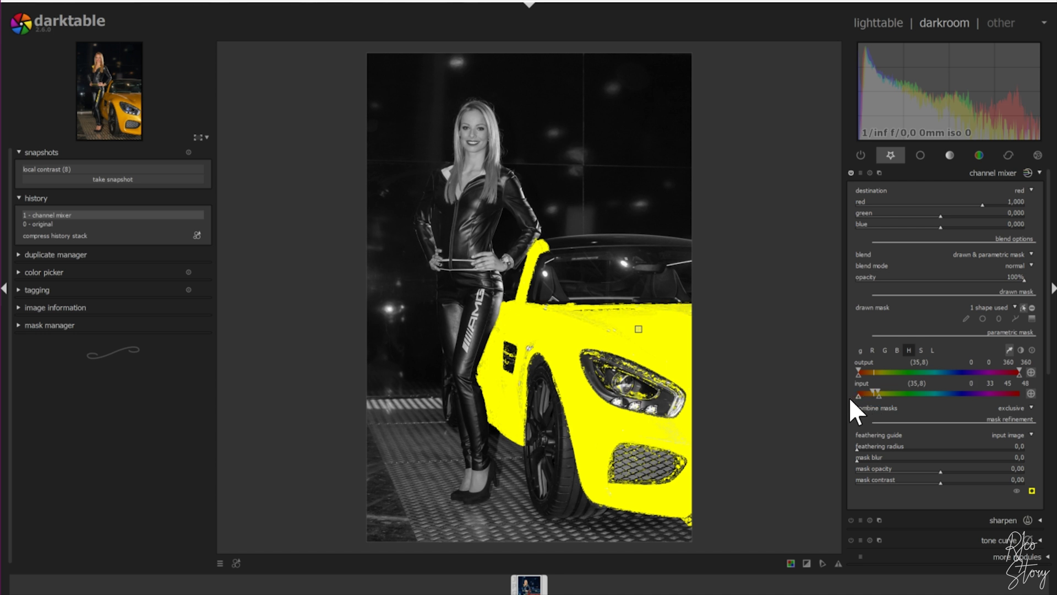
pyautogui.moveTo(874, 390); pyautogui.dragTo(870, 390)
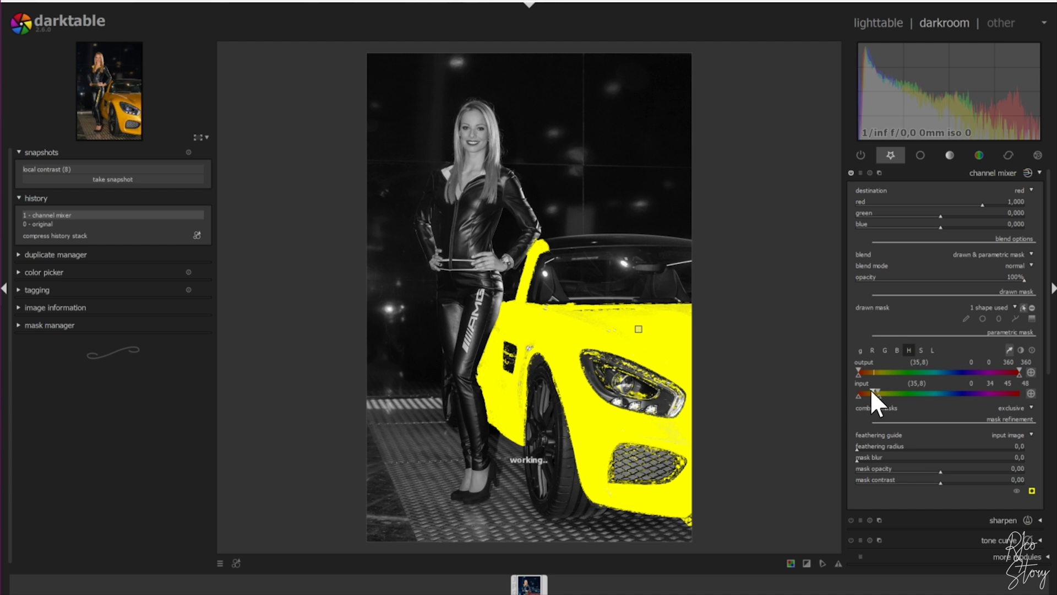
pyautogui.scroll(2, 864, 389)
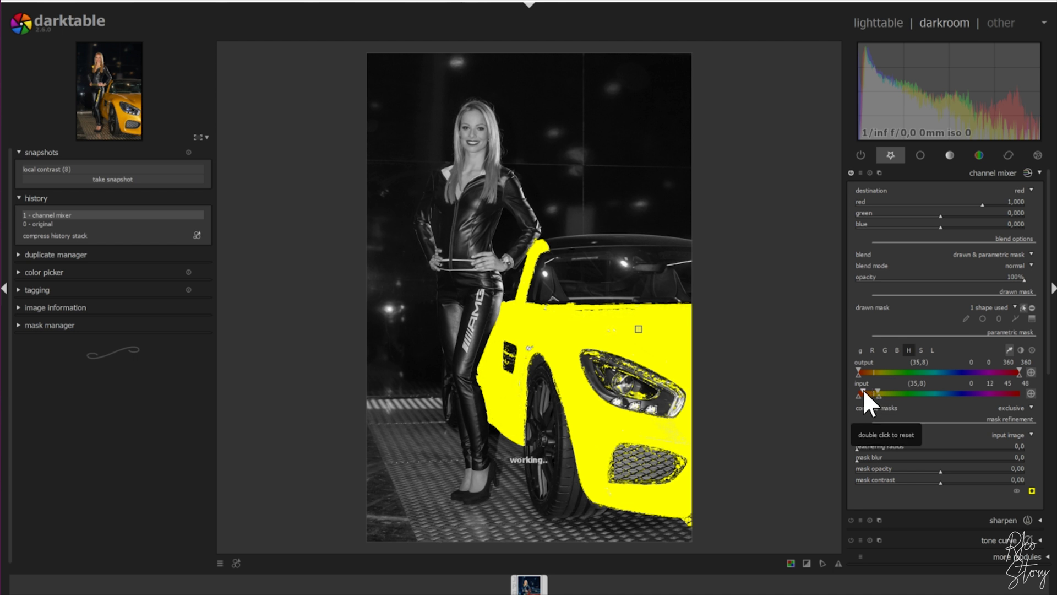
pyautogui.click(1032, 489)
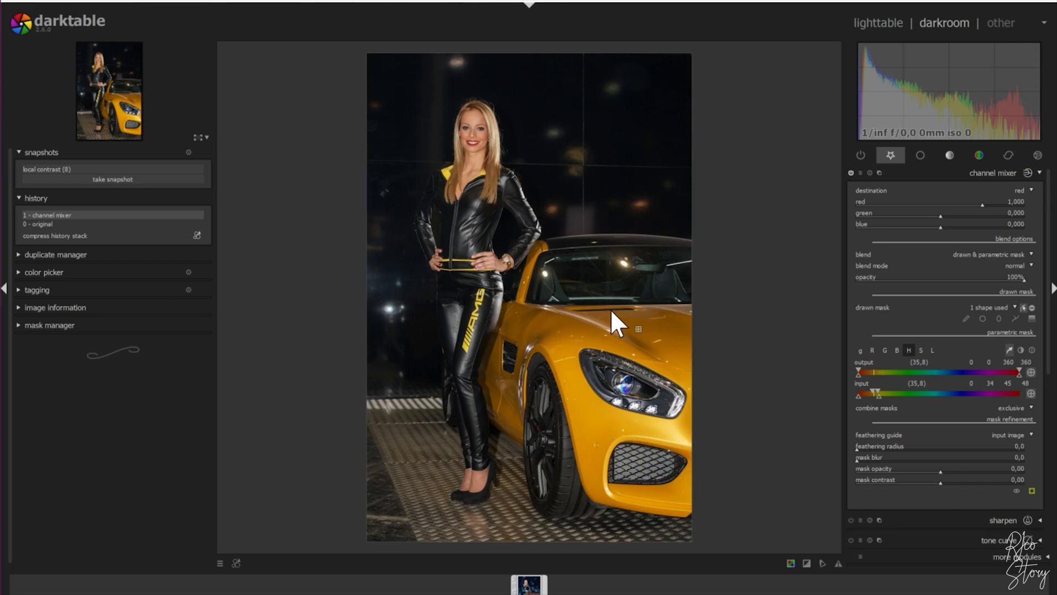
# - Compare the image with the earlier snapshot by sliding the split across the car
pyautogui.click(479, 314)
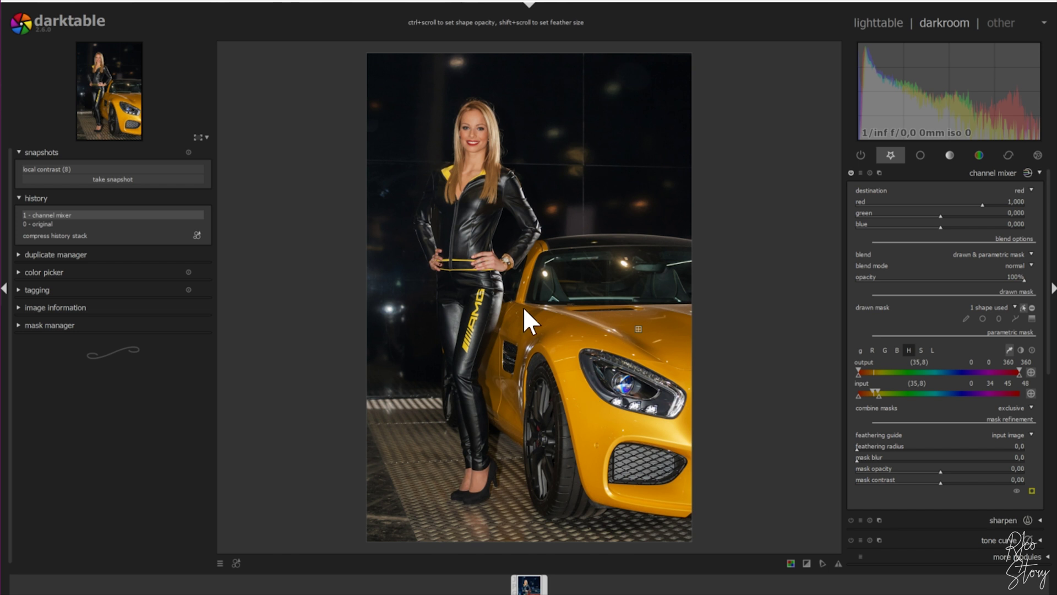
pyautogui.click(61, 170)
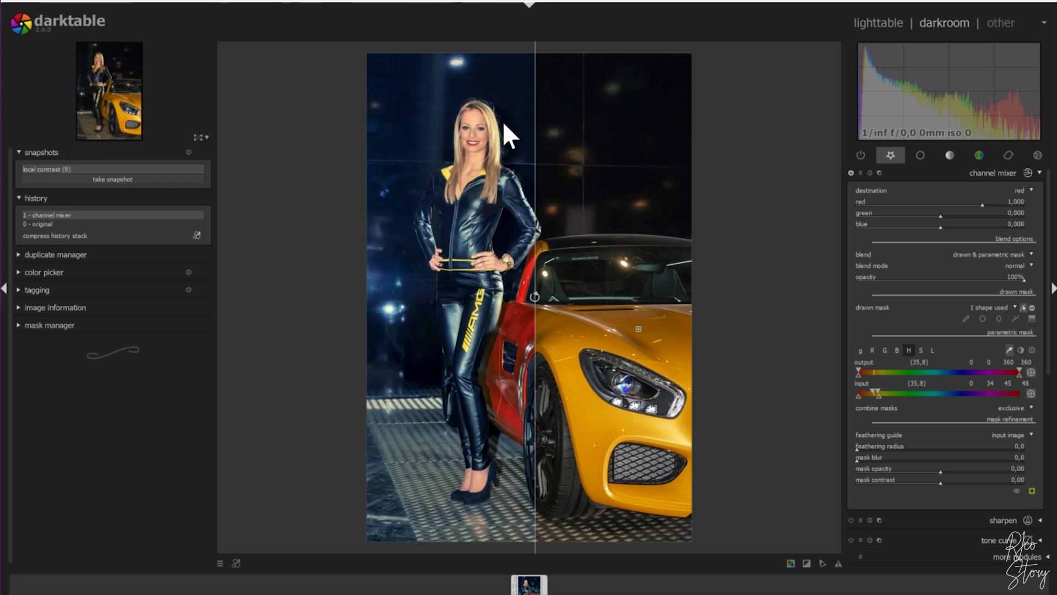
pyautogui.moveTo(533, 141); pyautogui.dragTo(499, 172)
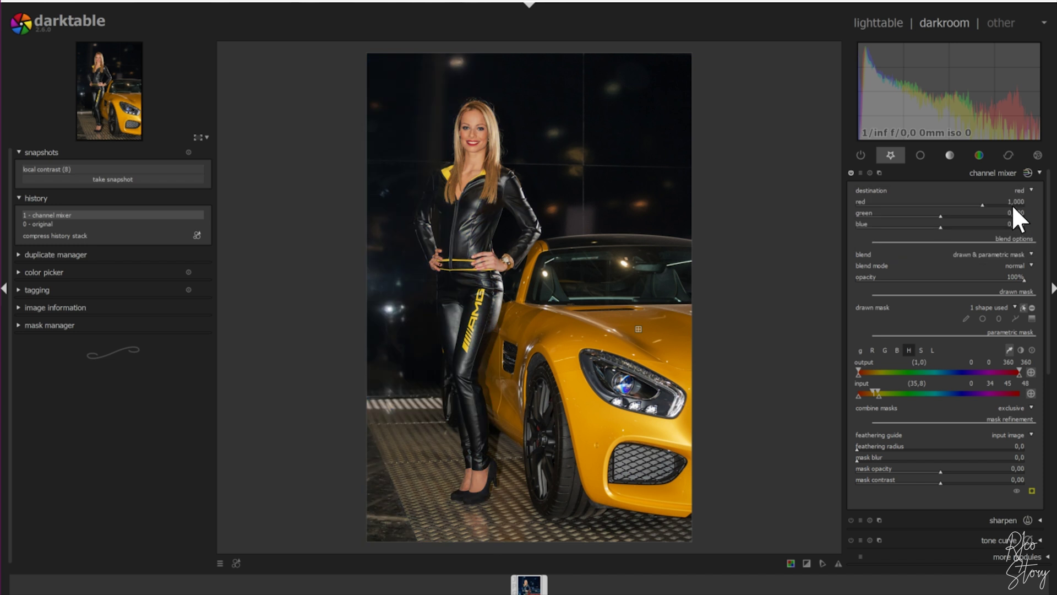
# - Set the channel mixer destination to hue and red to 0,005, checking against a reset
pyautogui.click(1019, 190)
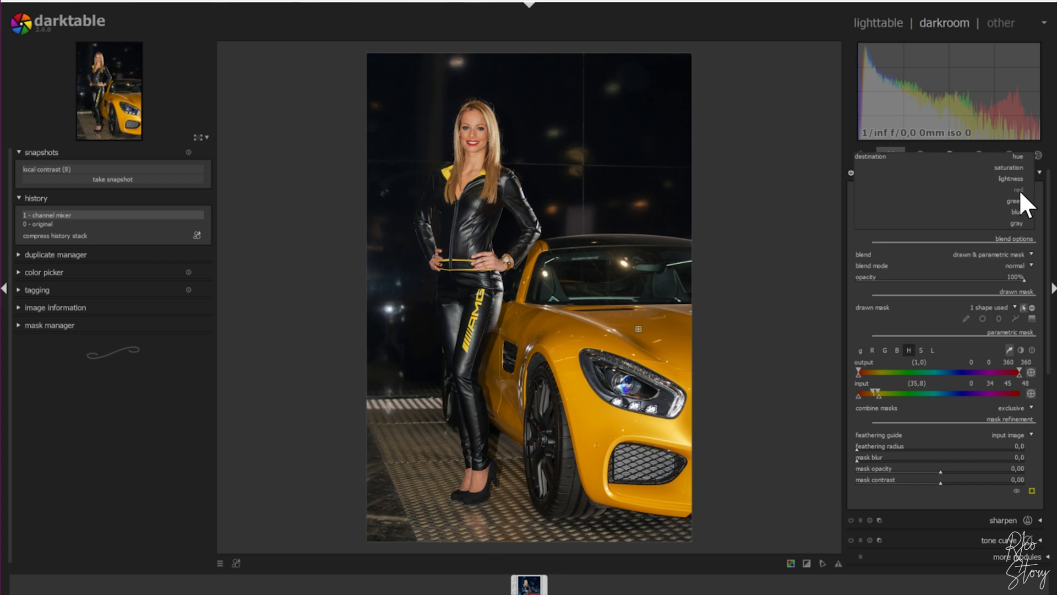
pyautogui.click(1019, 157)
pyautogui.moveTo(963, 205); pyautogui.dragTo(943, 206)
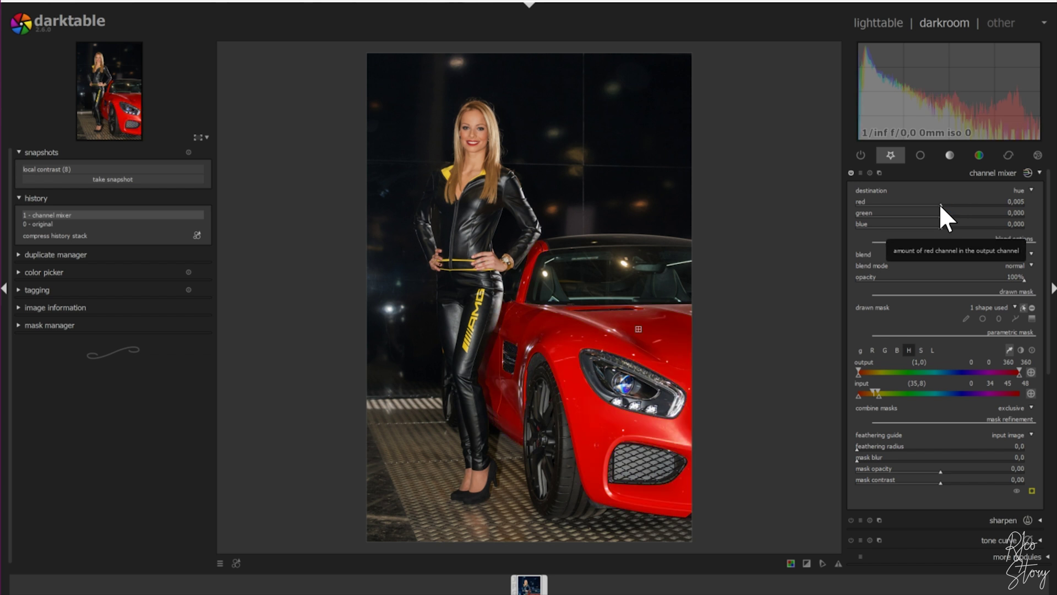
pyautogui.click(941, 208)
pyautogui.doubleClick(942, 208)
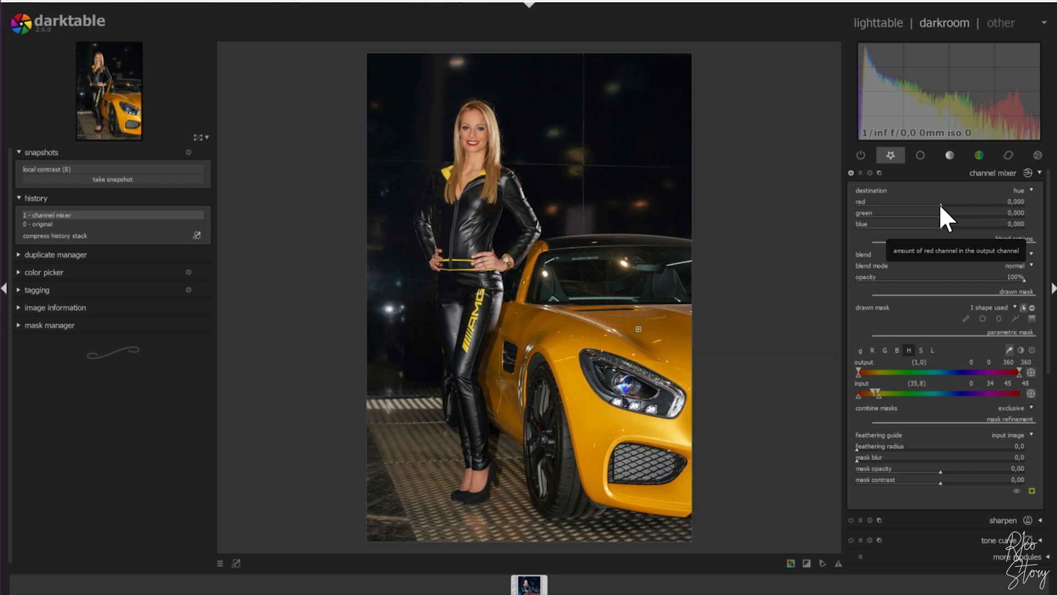
pyautogui.click(942, 208)
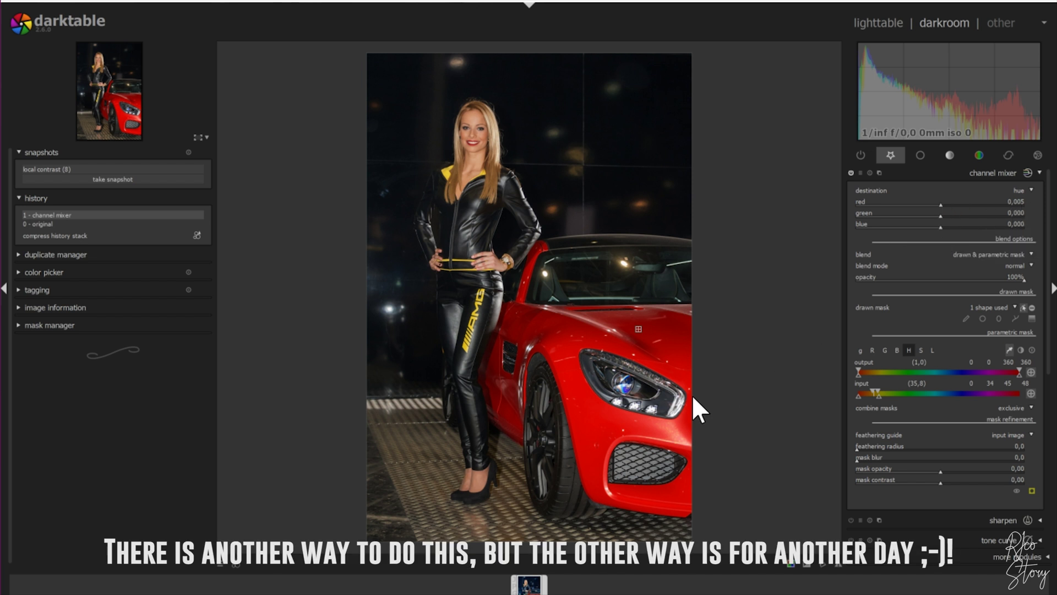
# - Check the red car against the local contrast (8) snapshot, then apply the Orange and Teal style
pyautogui.click(685, 421)
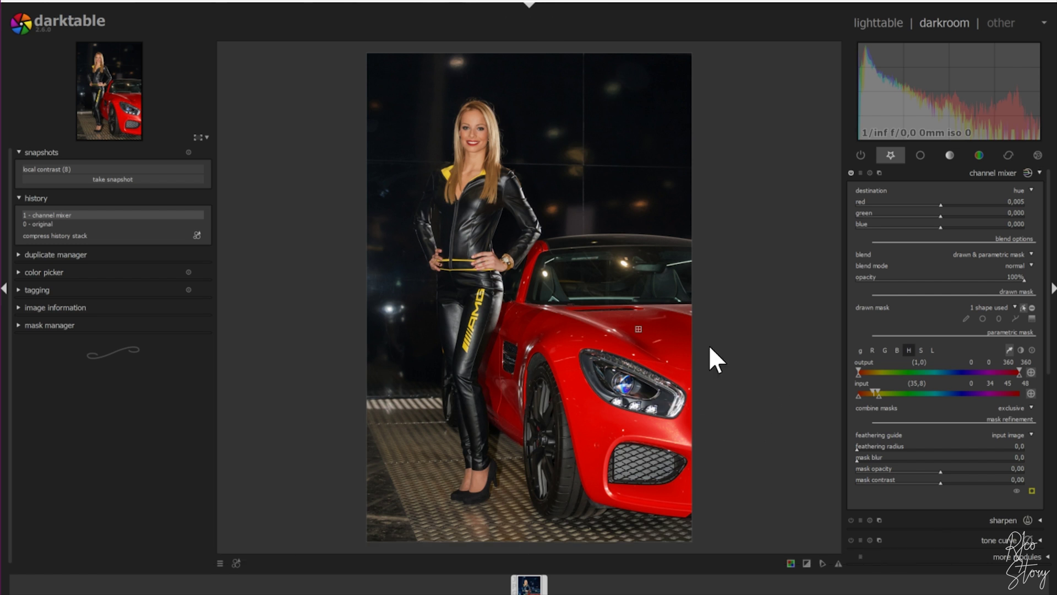
pyautogui.click(68, 169)
pyautogui.moveTo(497, 174); pyautogui.dragTo(726, 200)
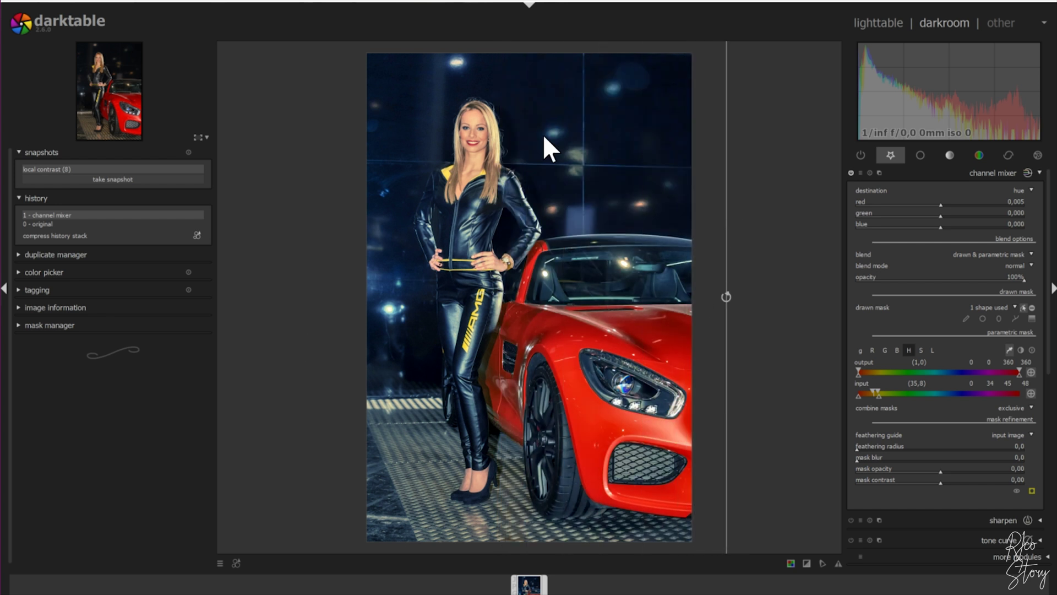
pyautogui.moveTo(722, 186); pyautogui.dragTo(356, 216)
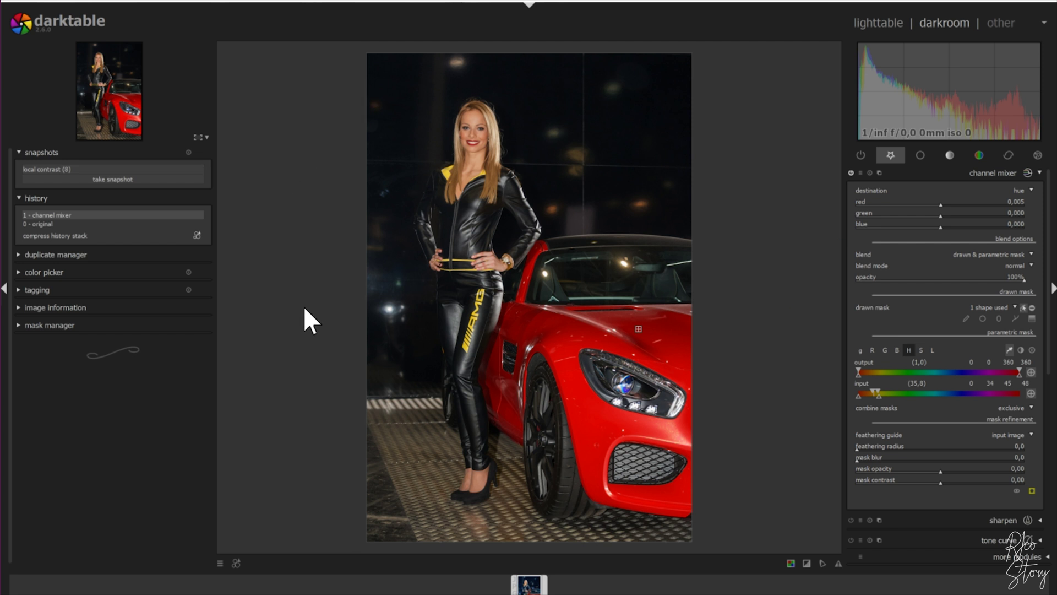
pyautogui.click(236, 565)
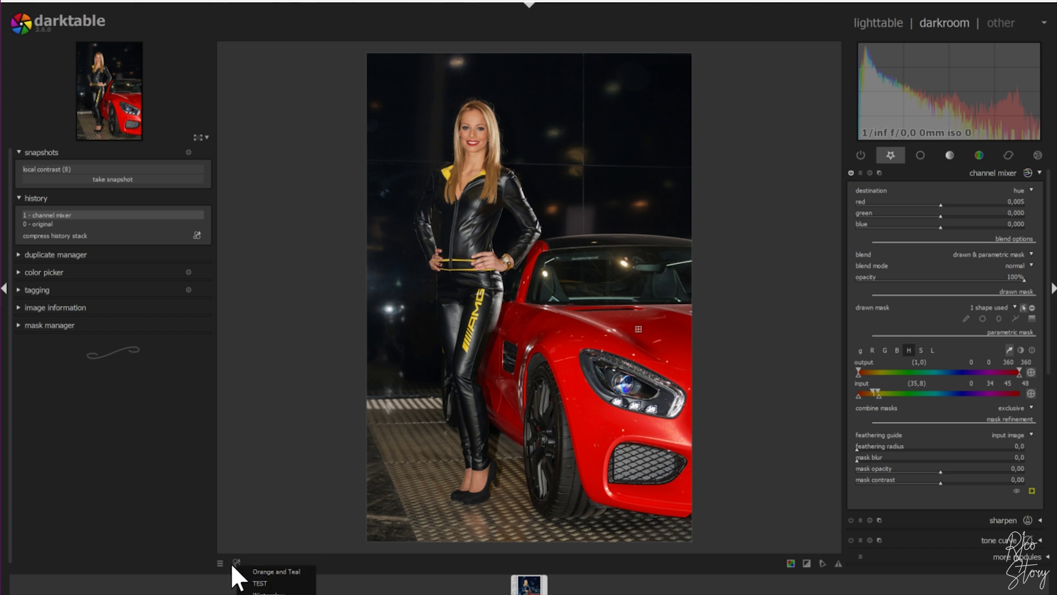
pyautogui.click(278, 570)
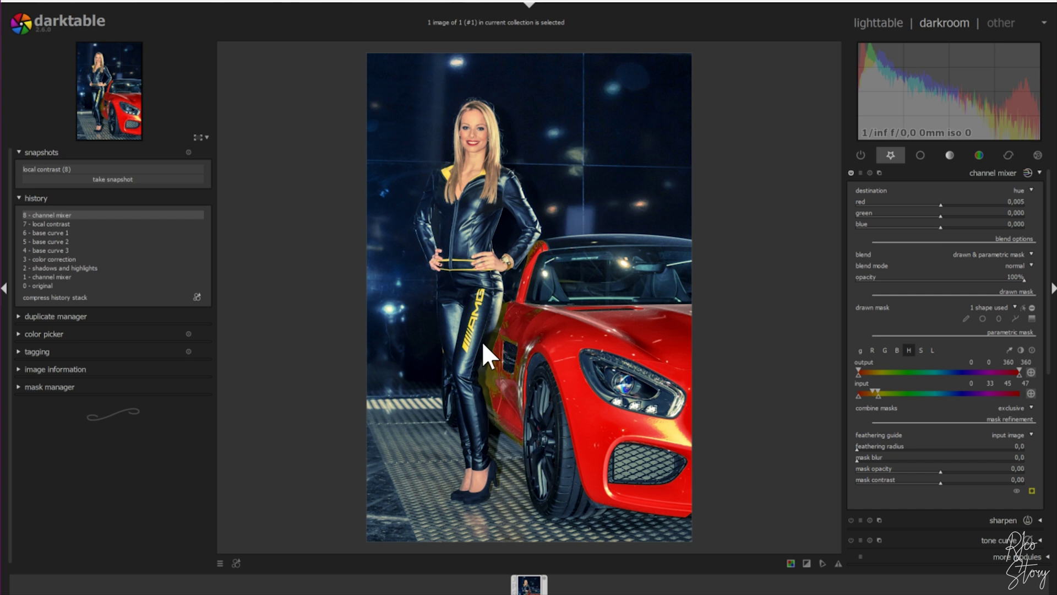
# - Raise the mask's upper input hue from 47 to about 88, checking with the mask overlay
pyautogui.click(1032, 490)
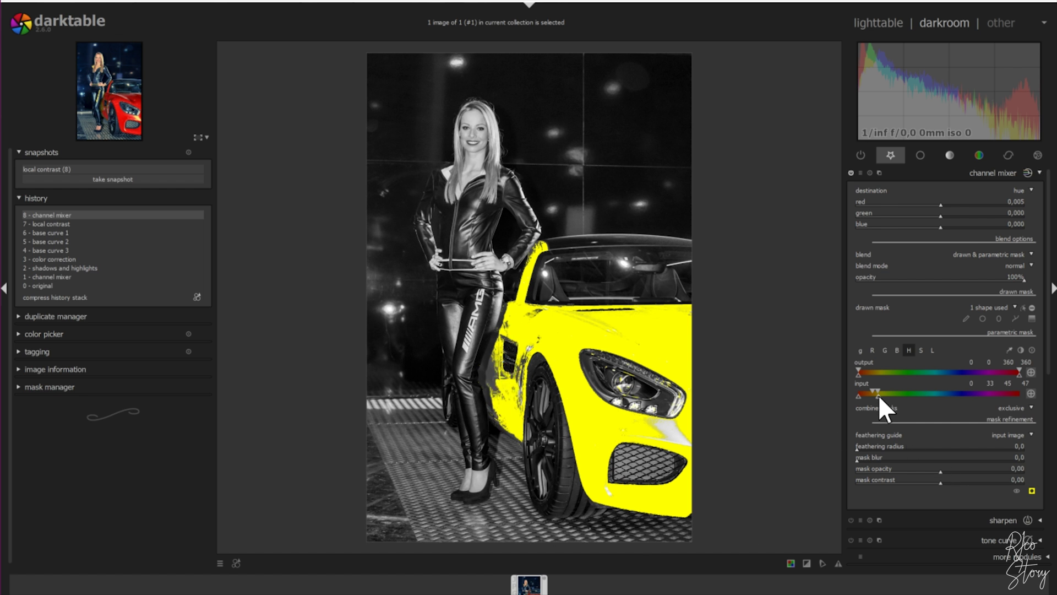
pyautogui.moveTo(883, 395); pyautogui.dragTo(888, 396)
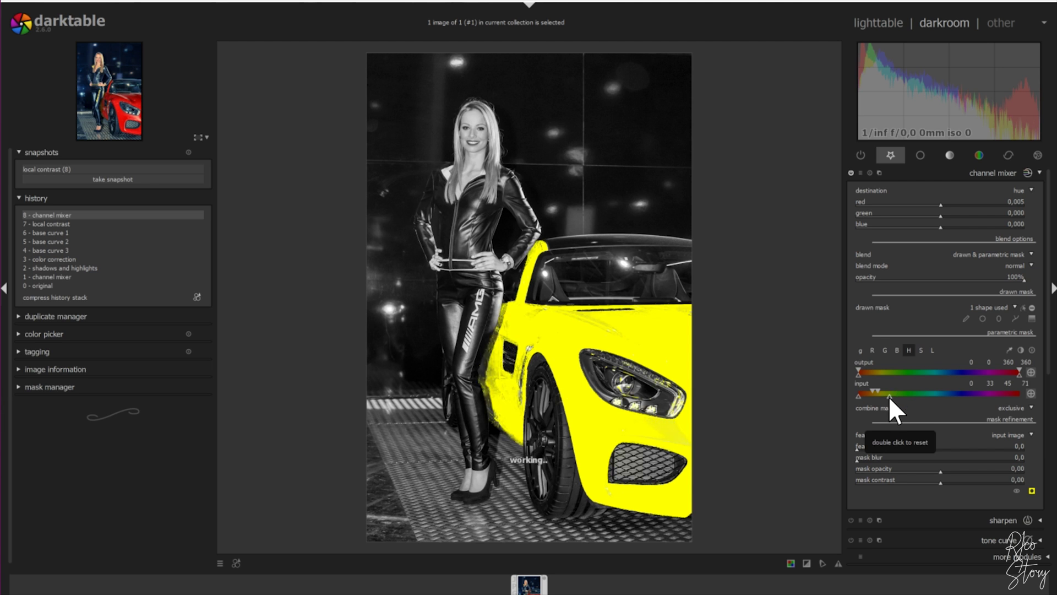
pyautogui.click(1032, 490)
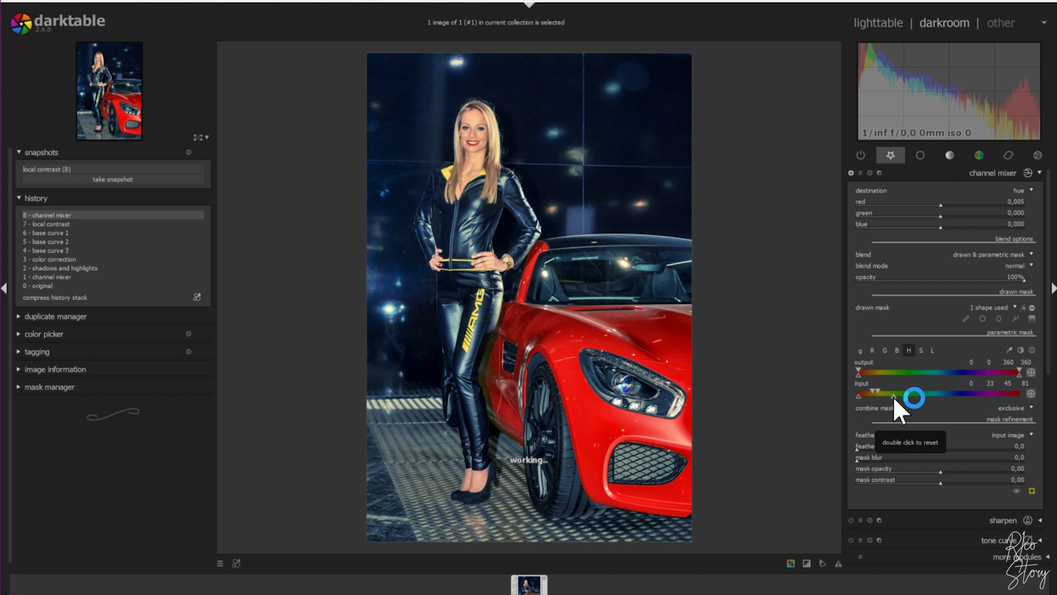
pyautogui.moveTo(893, 396); pyautogui.dragTo(896, 396)
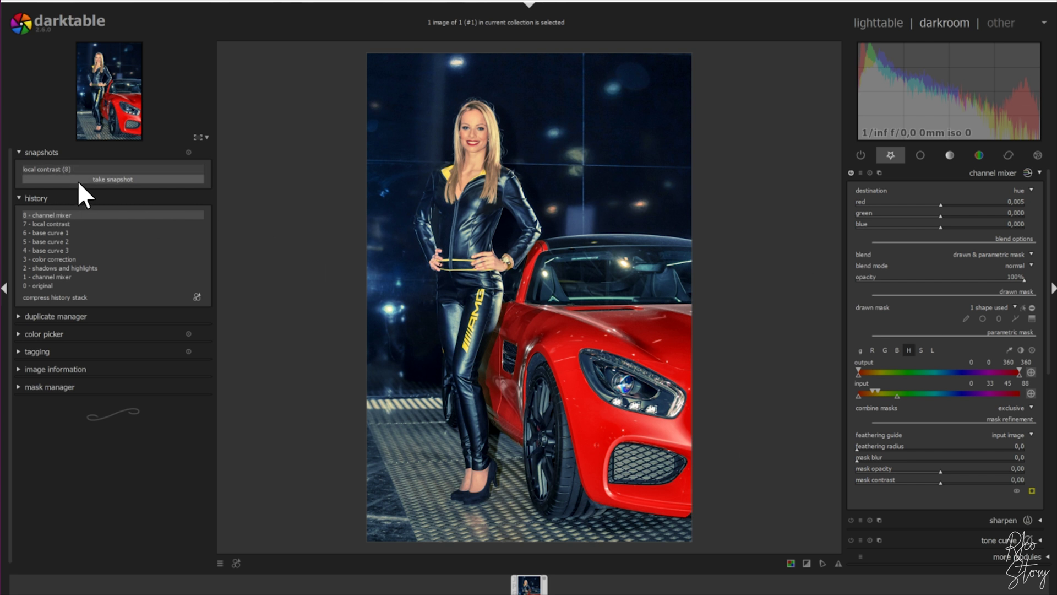
# - Take a channel mixer (8) snapshot, revert history to 0 - original, and compare them side by side
pyautogui.click(133, 191)
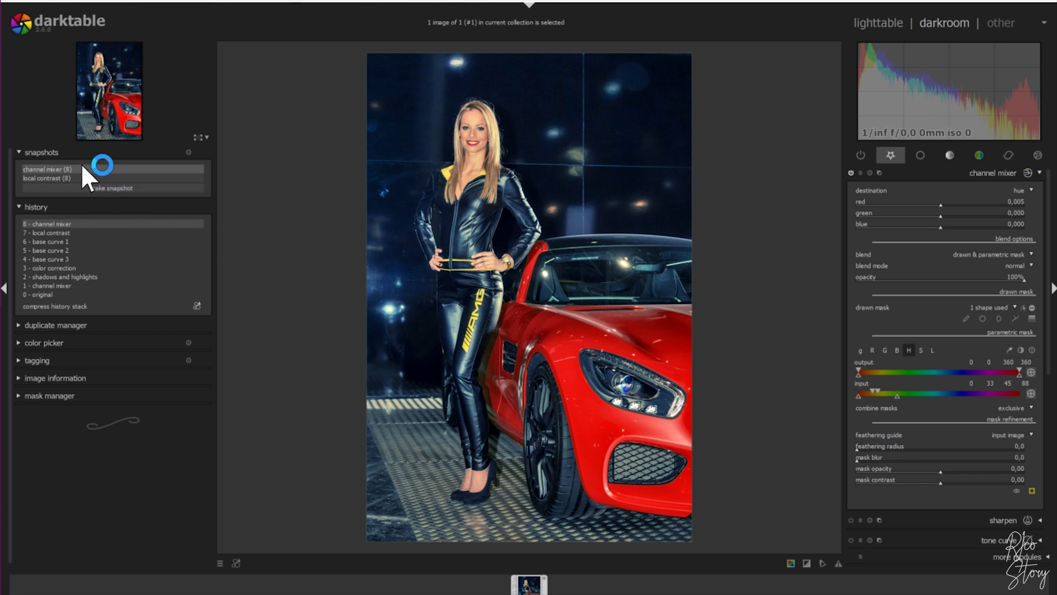
pyautogui.click(42, 294)
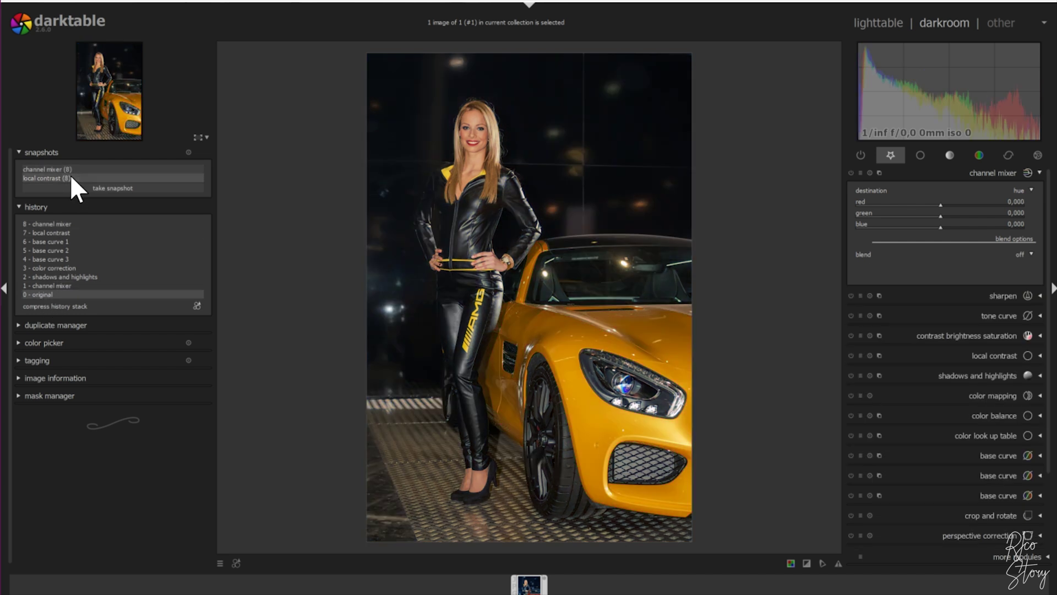
pyautogui.click(60, 168)
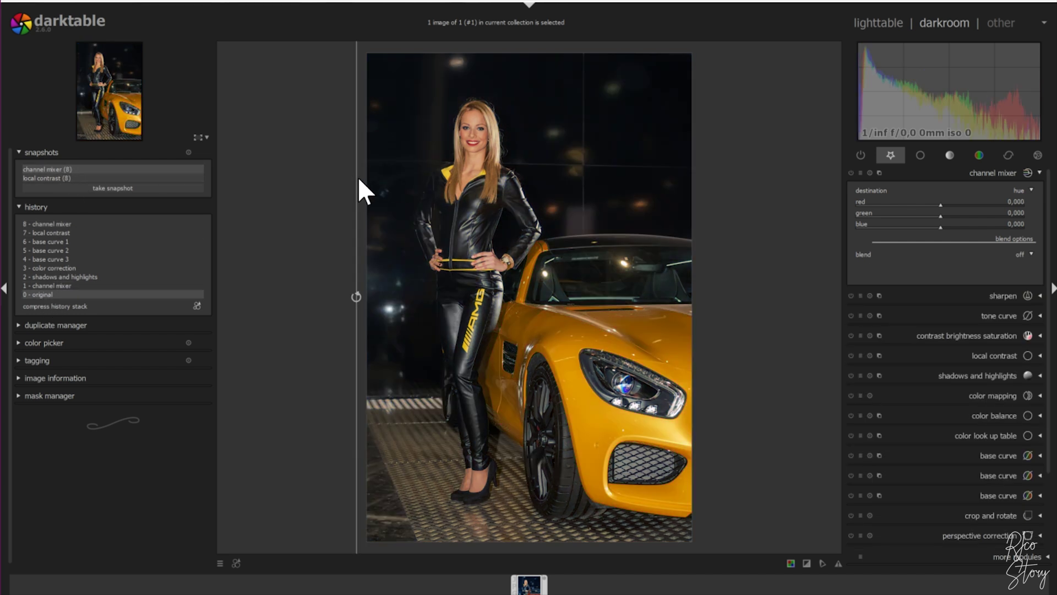
pyautogui.moveTo(355, 177); pyautogui.dragTo(741, 200)
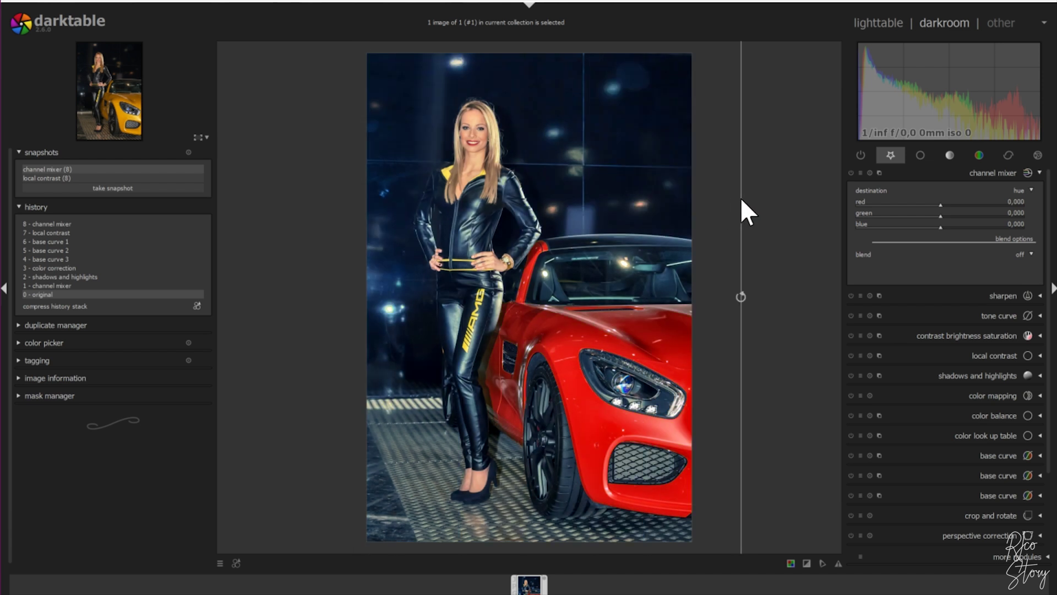